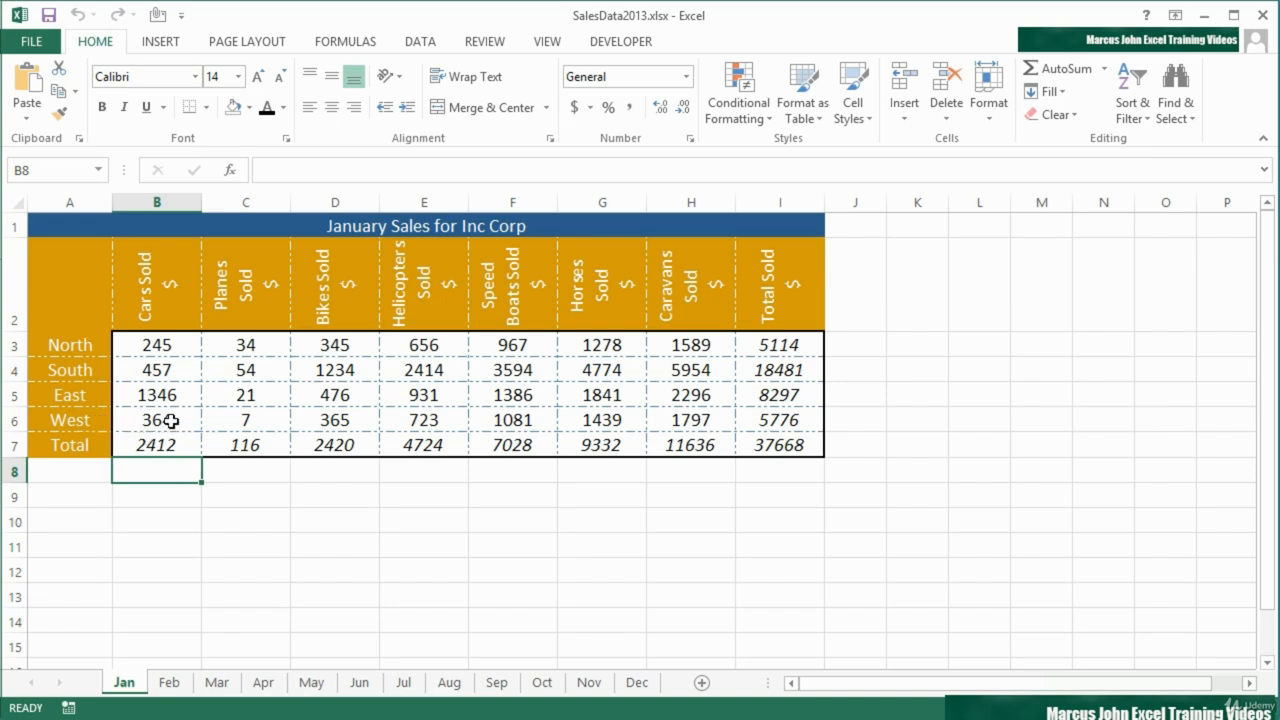
- Fill the West region's sales cells B6:H6 with light green
drag(171, 421, 668, 419)
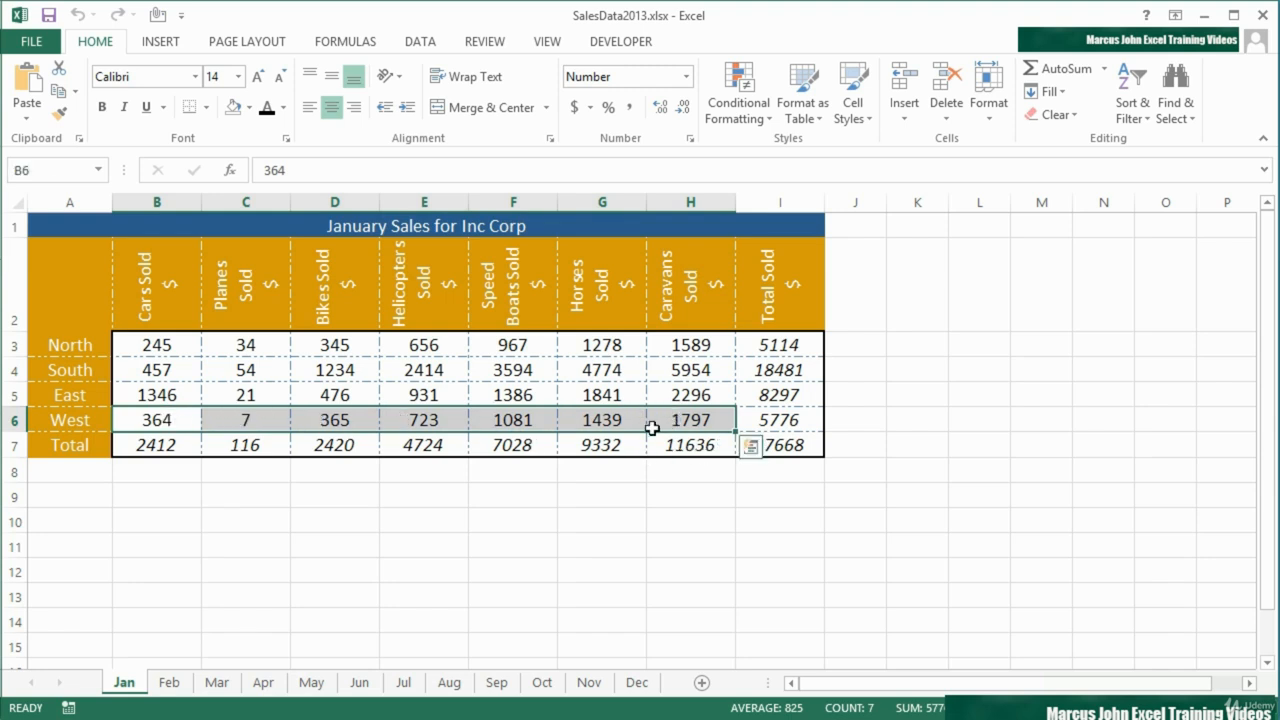
click(249, 107)
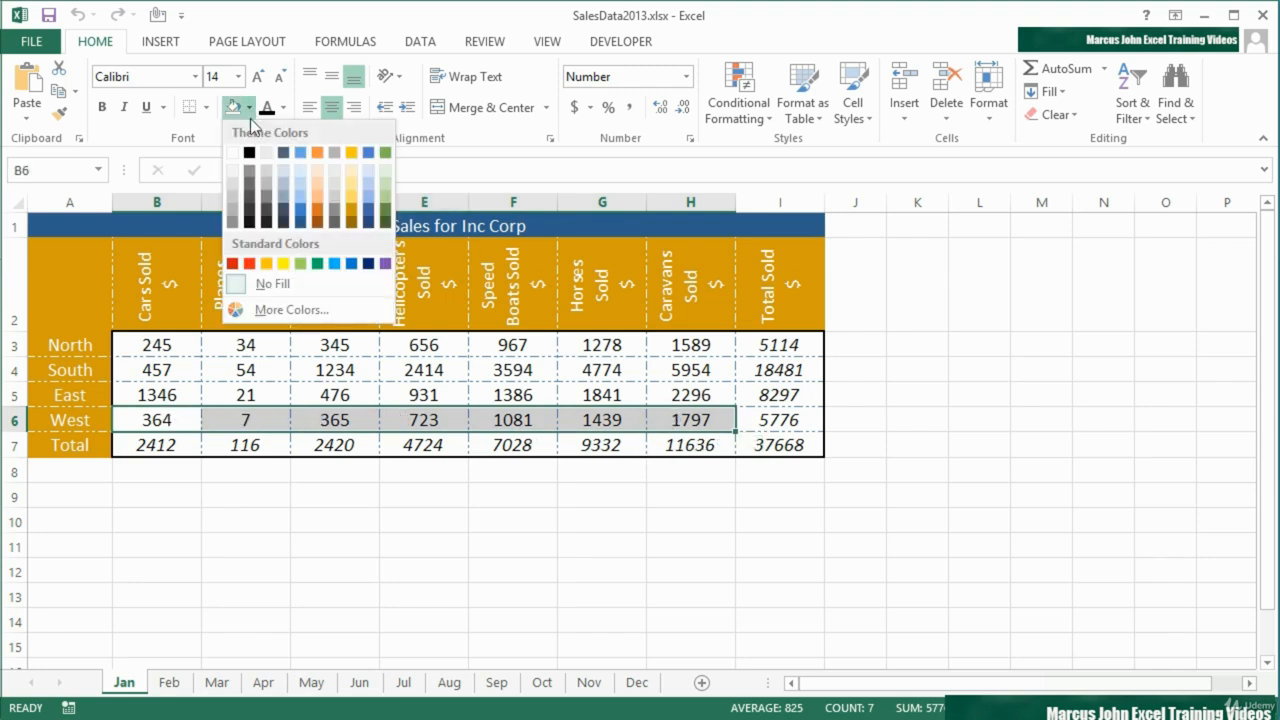
click(385, 178)
click(185, 496)
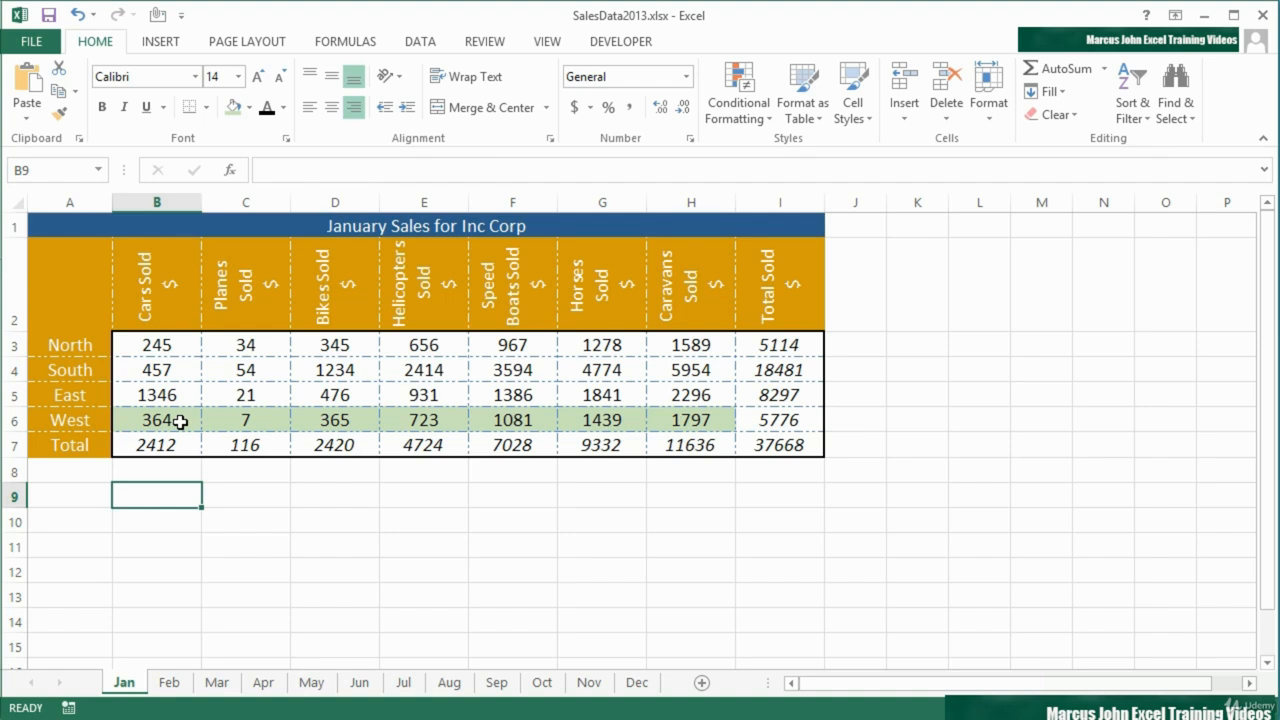
- Open the Scenario Manager for the West sales cells B6:H6 and place it clear of the sales figures
drag(180, 421, 700, 420)
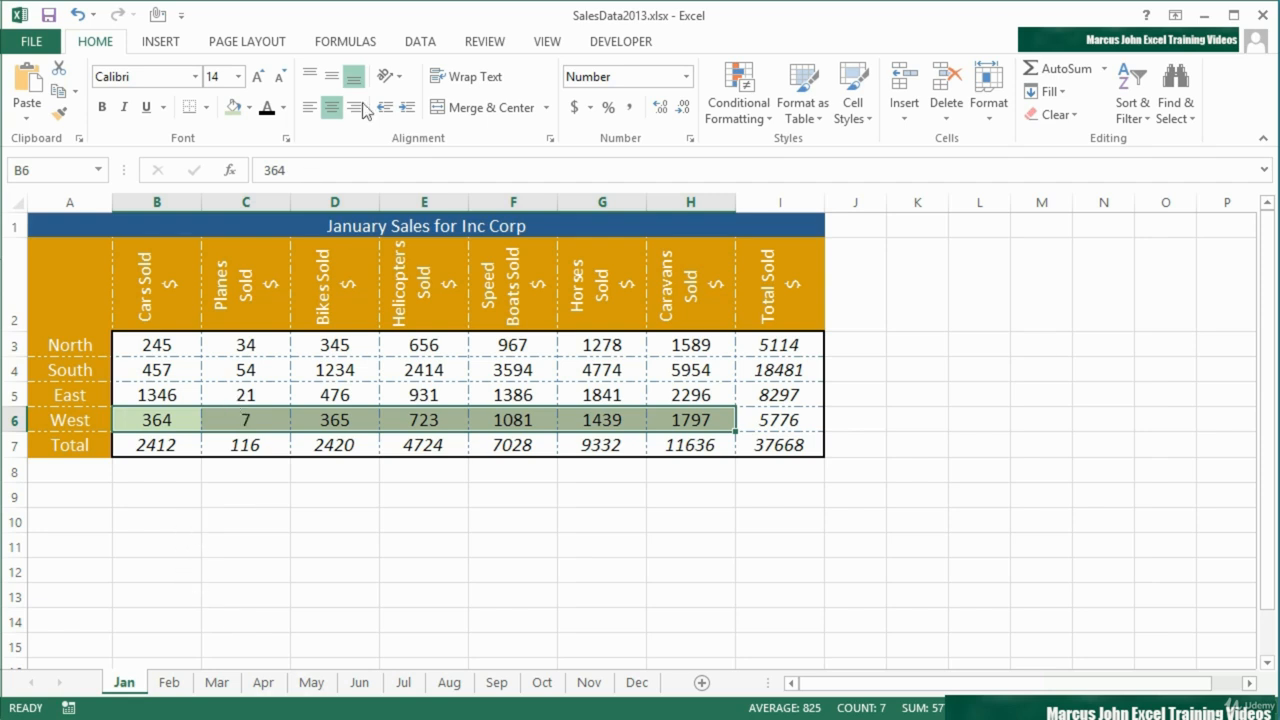
click(418, 44)
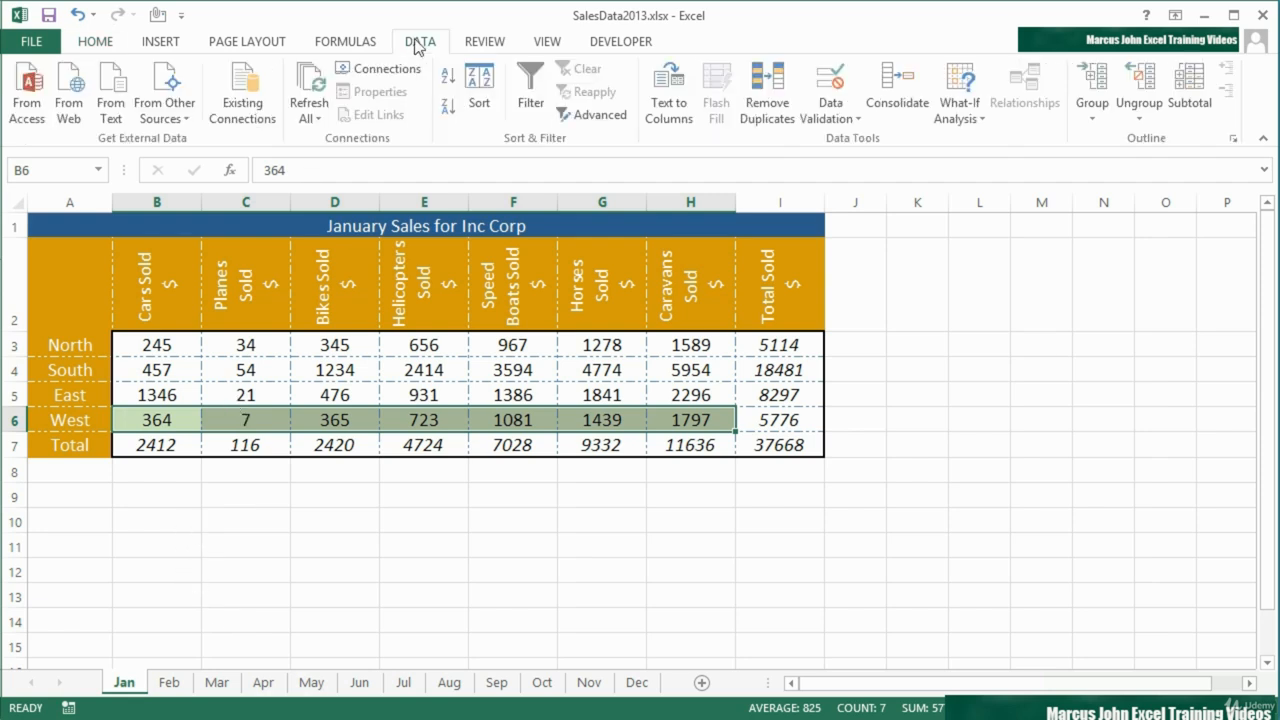
click(971, 118)
click(986, 139)
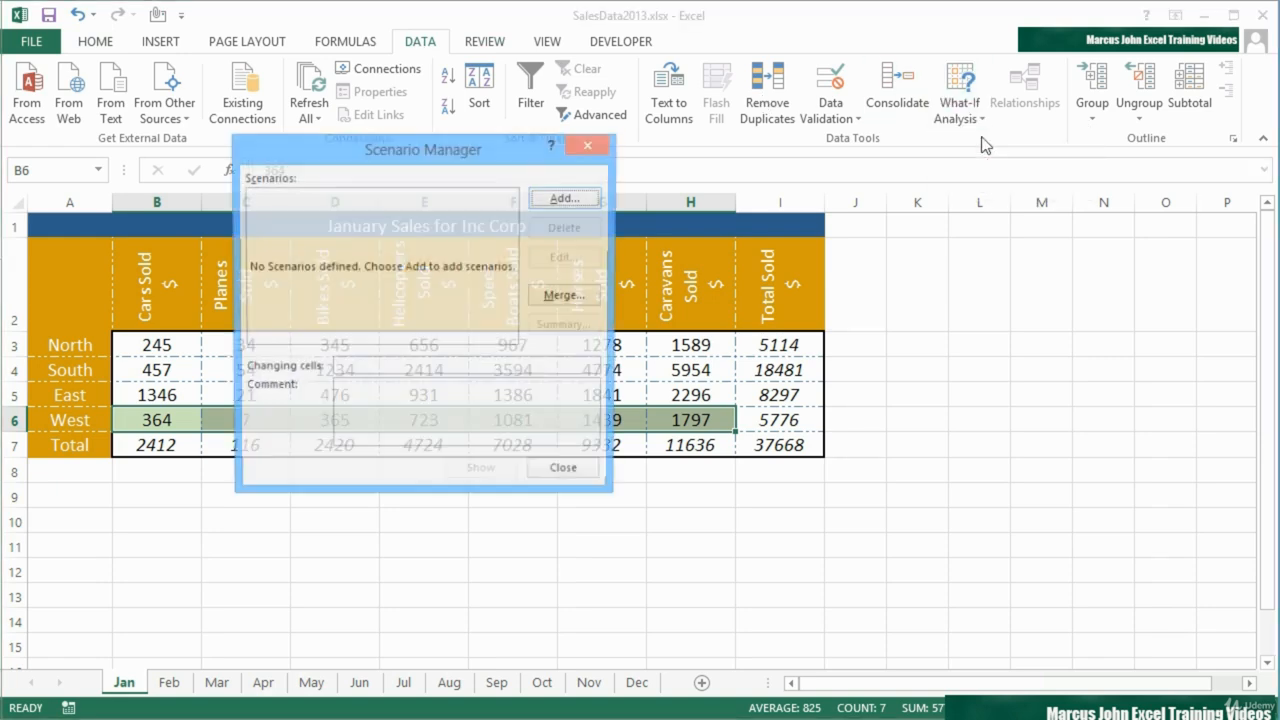
drag(492, 151, 1039, 193)
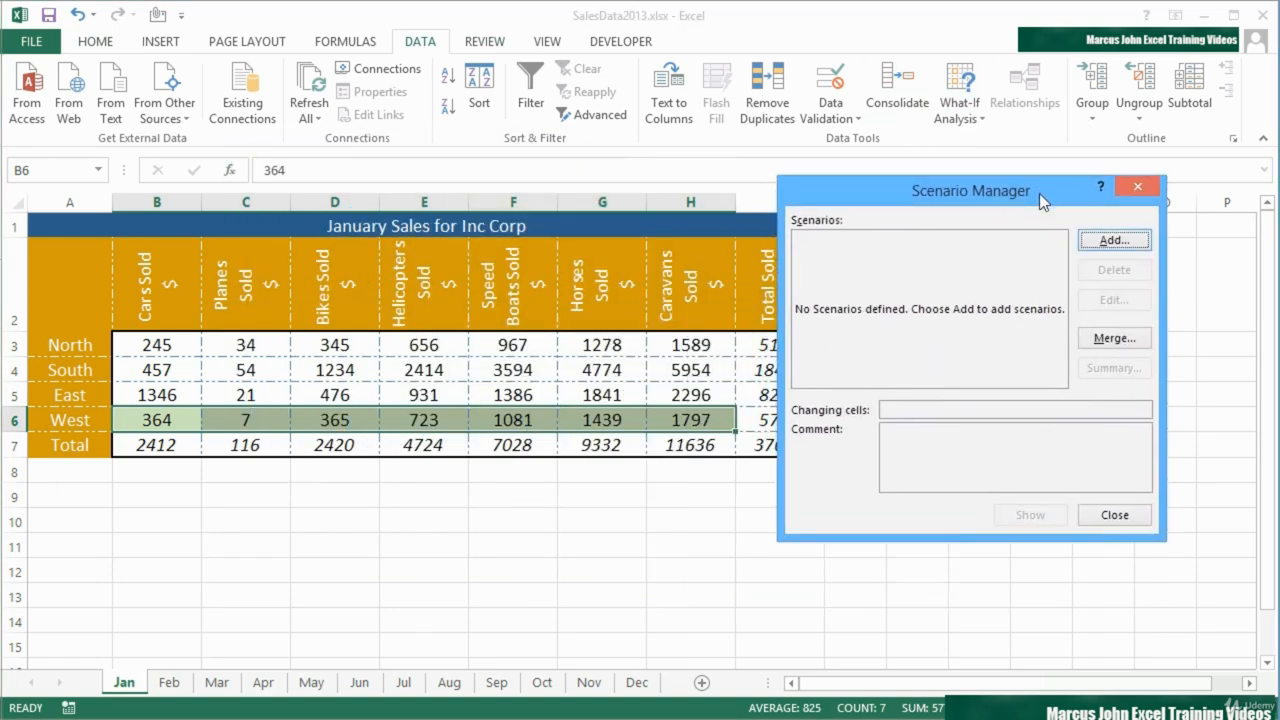
- Add a scenario named Original that stores the existing values of B6:H6
click(1113, 241)
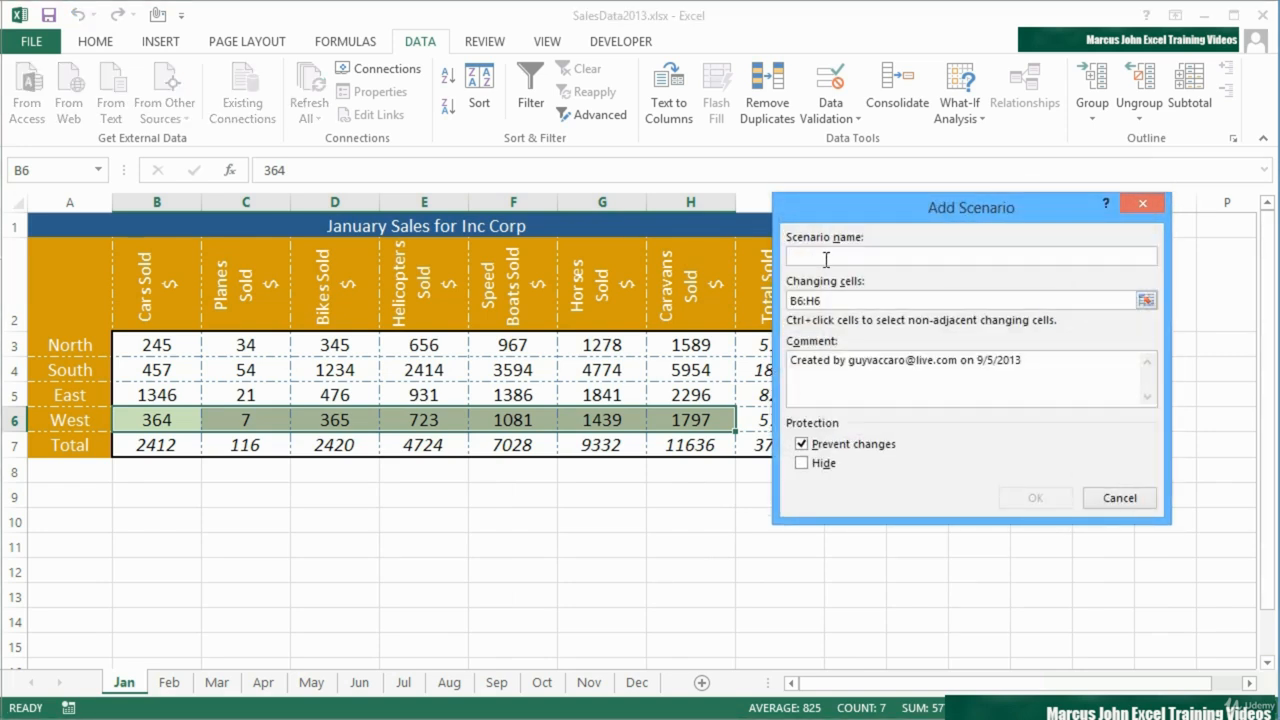
text(Original)
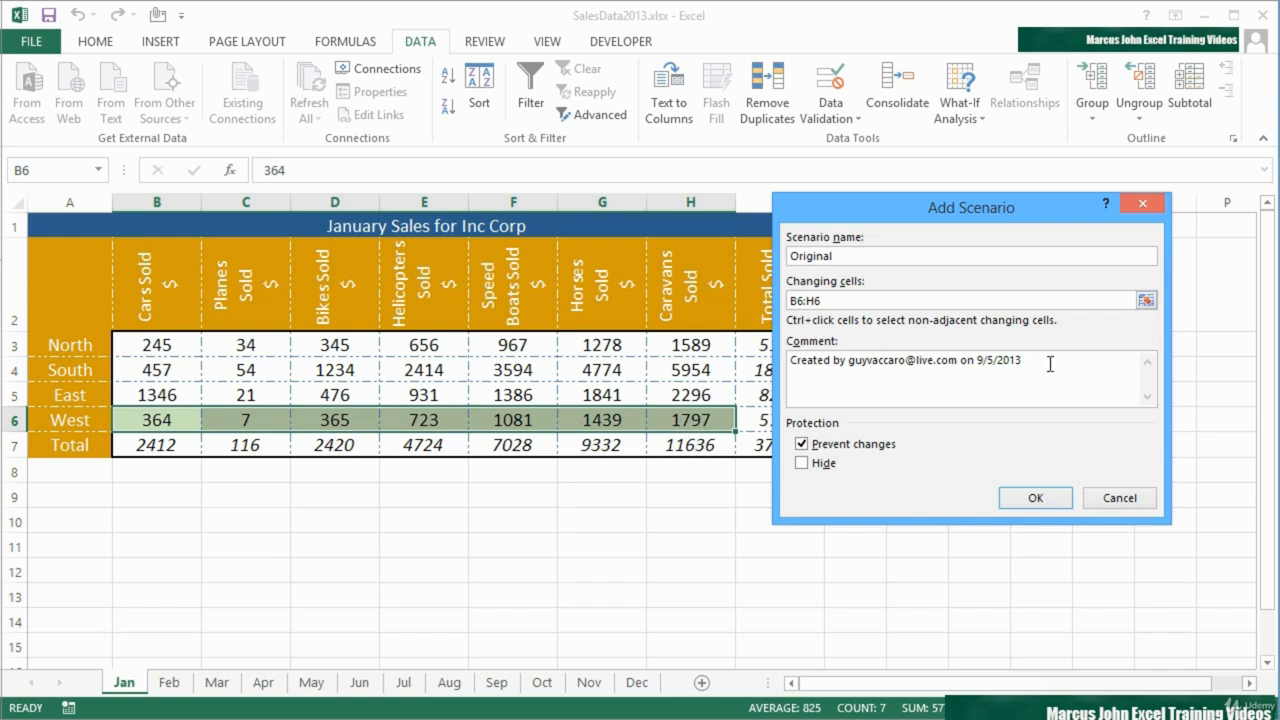
drag(1028, 360, 783, 374)
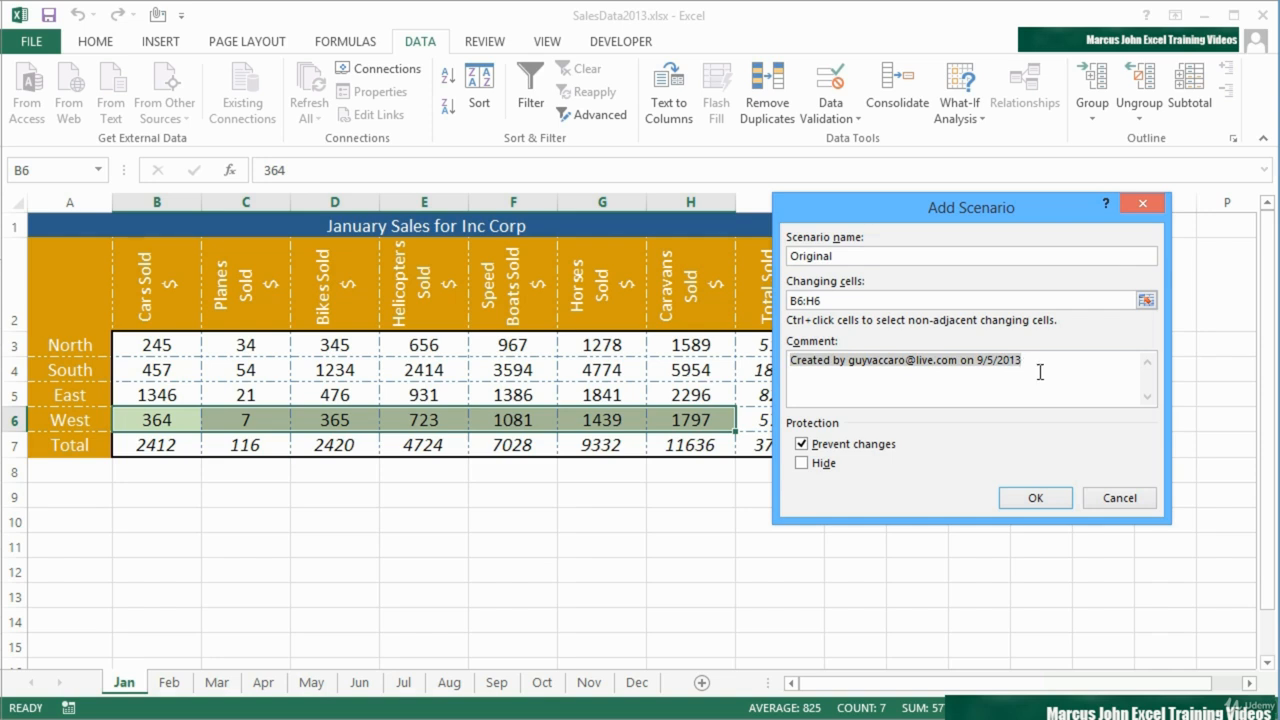
click(1051, 500)
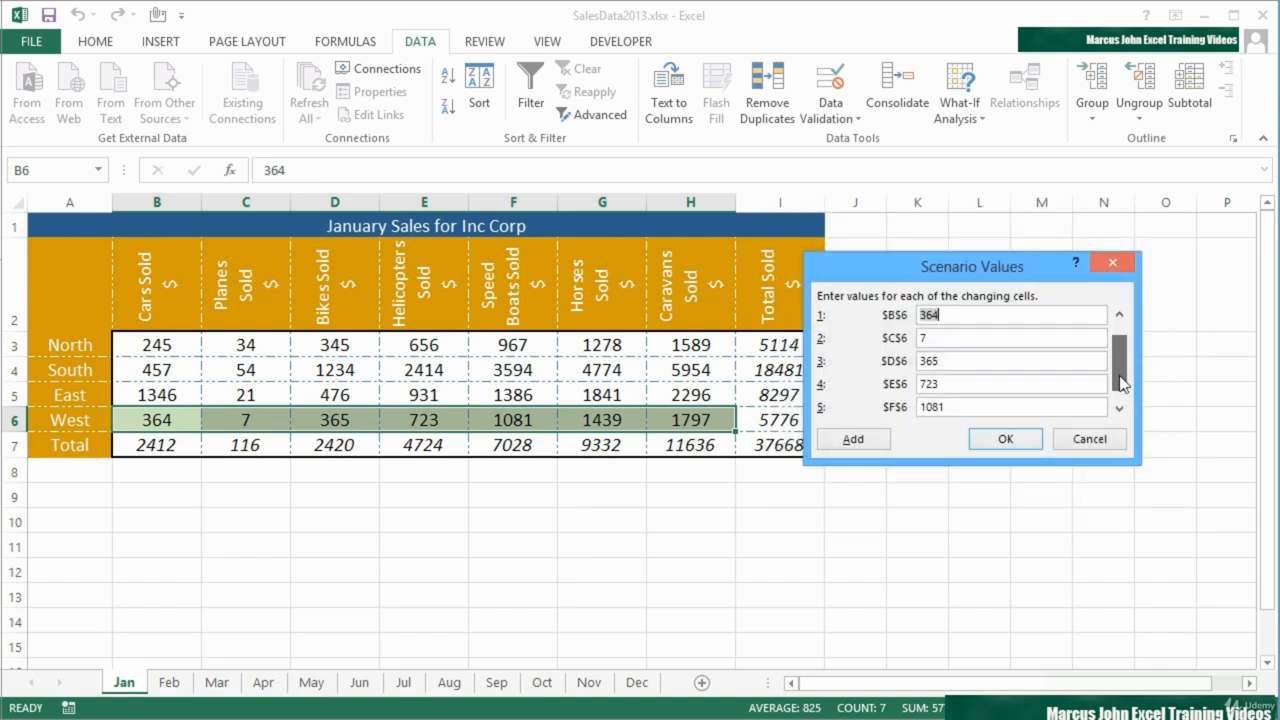
mouse_move(1122, 383)
mouse_down()
mouse_move(1122, 410)
mouse_move(1118, 374)
mouse_up()
click(1000, 440)
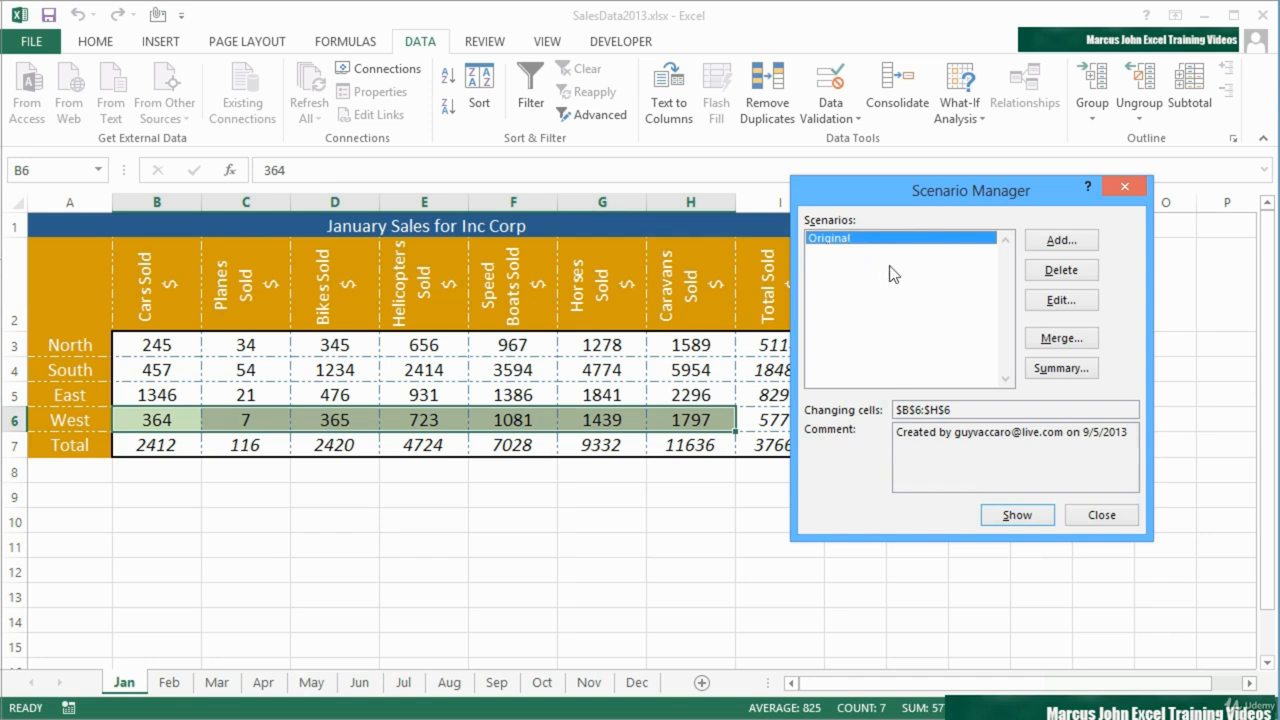
- Create a second scenario named Optimistic with B6:H6 as its changing cells
click(1053, 244)
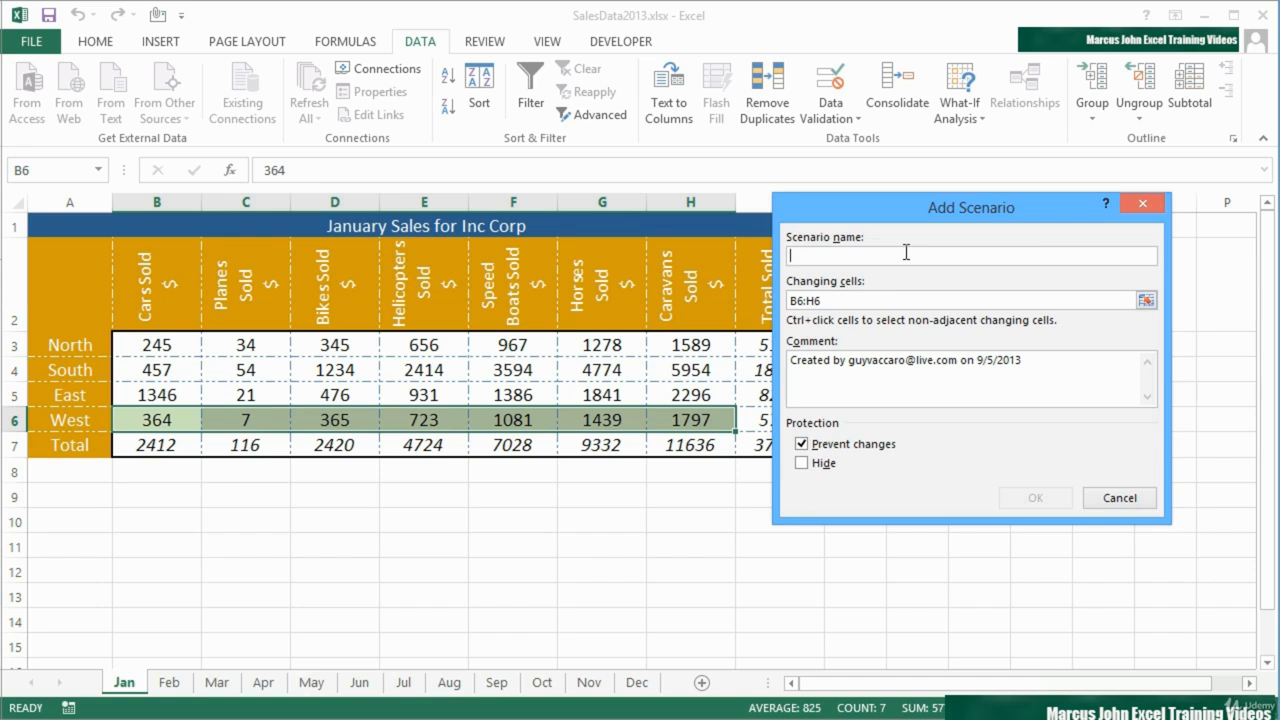
text(Optimistic)
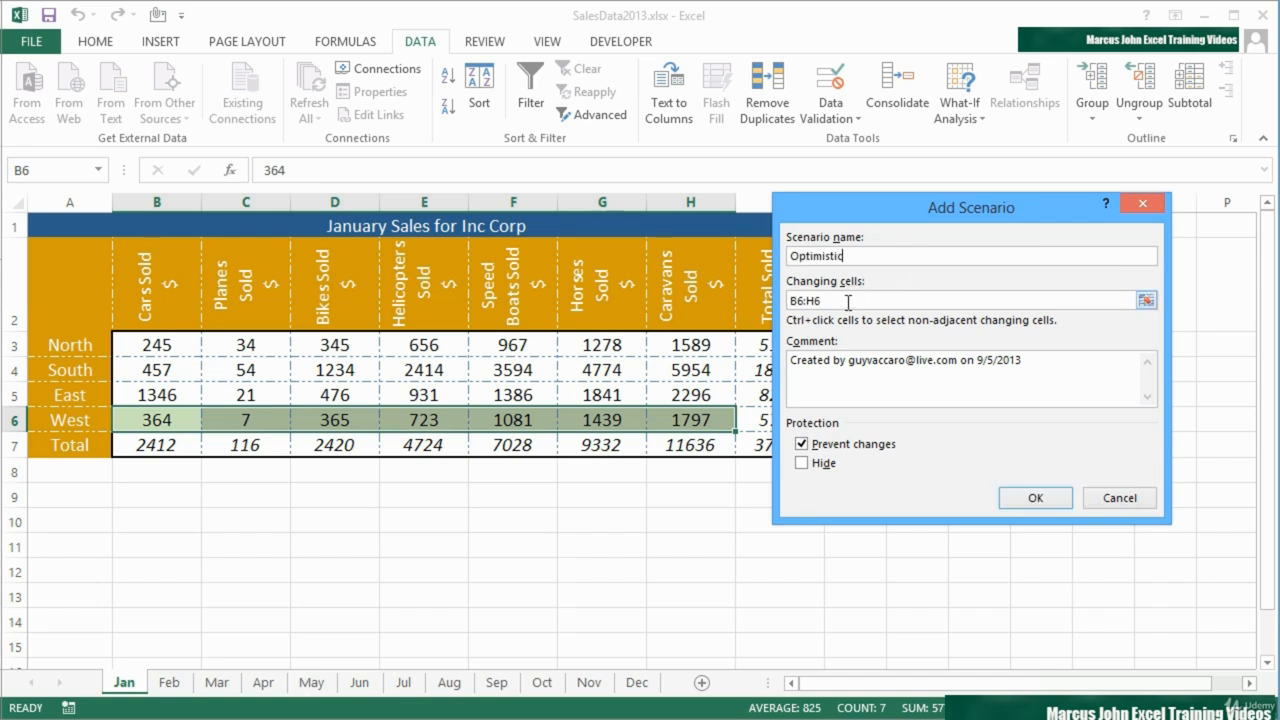
click(1037, 498)
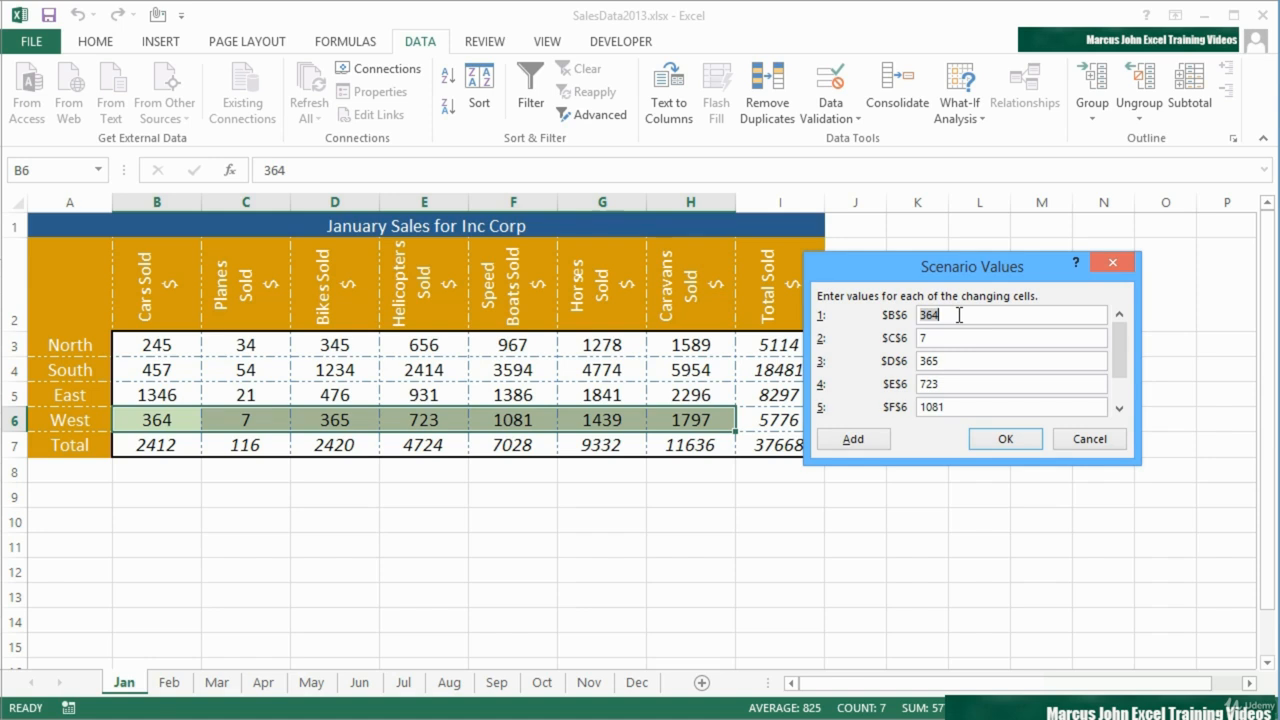
- Set the Optimistic values to 2000 for B6, 35 for C6, 1000 for D6 and 1230 for E6
text(2000)
key(Tab)
text(35)
key(Tab)
text(1000)
key(Tab)
text(1230)
key(Tab)
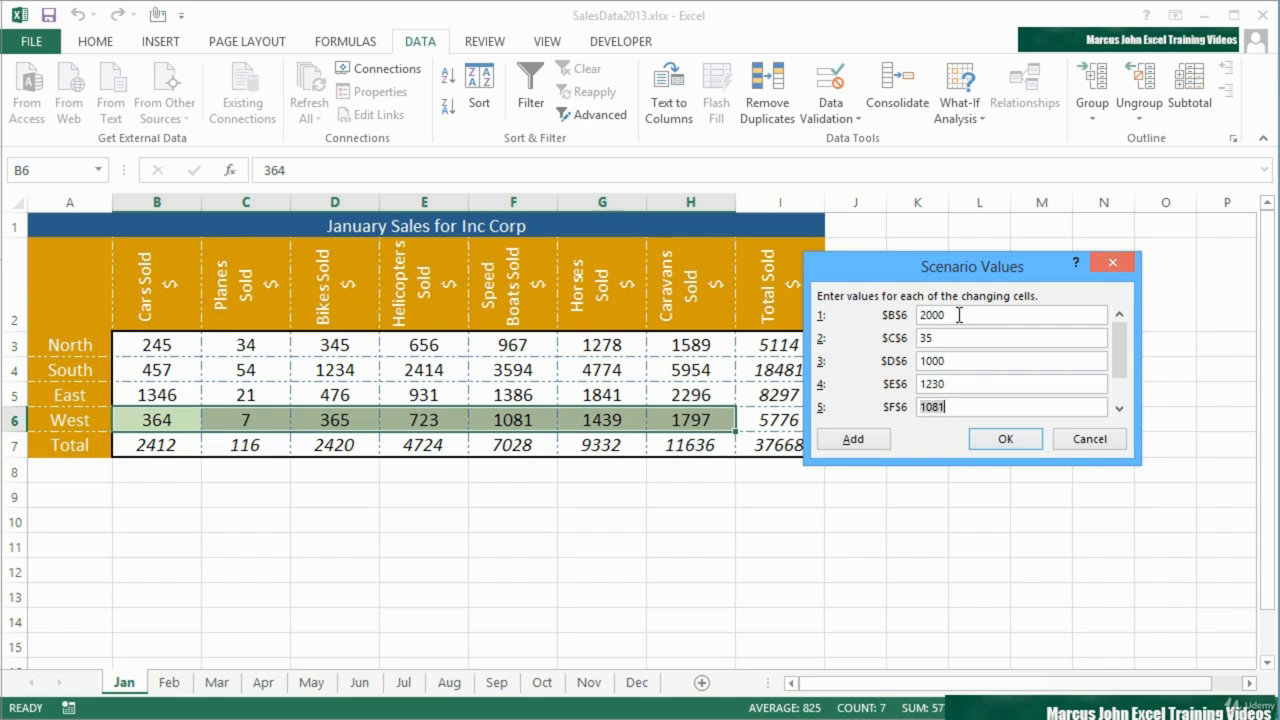
- Set the Optimistic values to 2500 for F6, 2567 for G6 and 2750 for H6, and save the scenario
text(2500)
key(Tab)
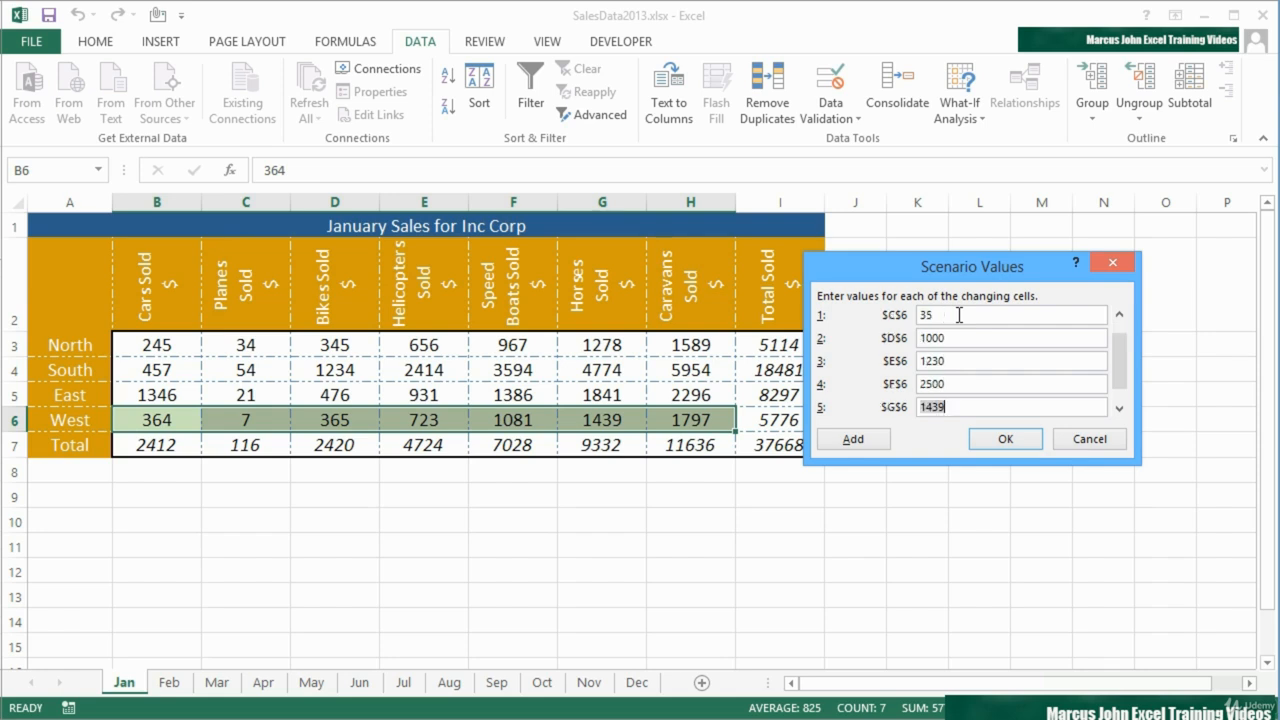
text(2567)
key(Tab)
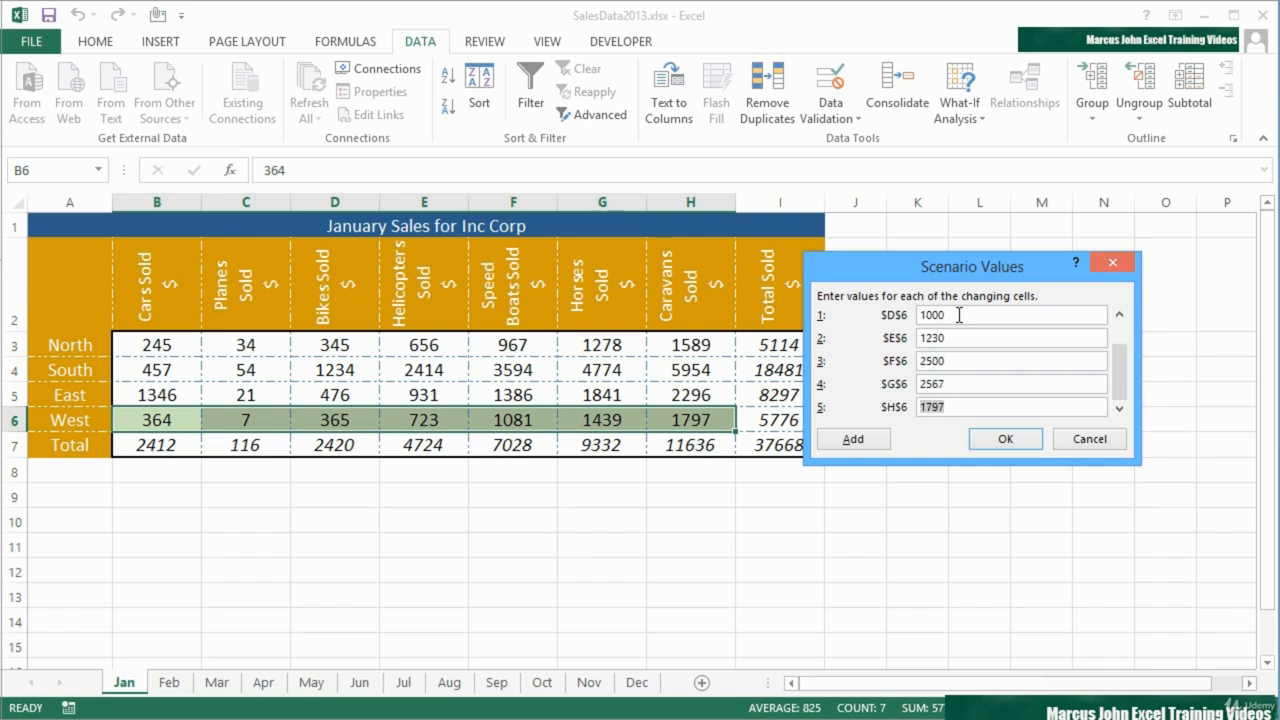
text(2750)
key(Tab)
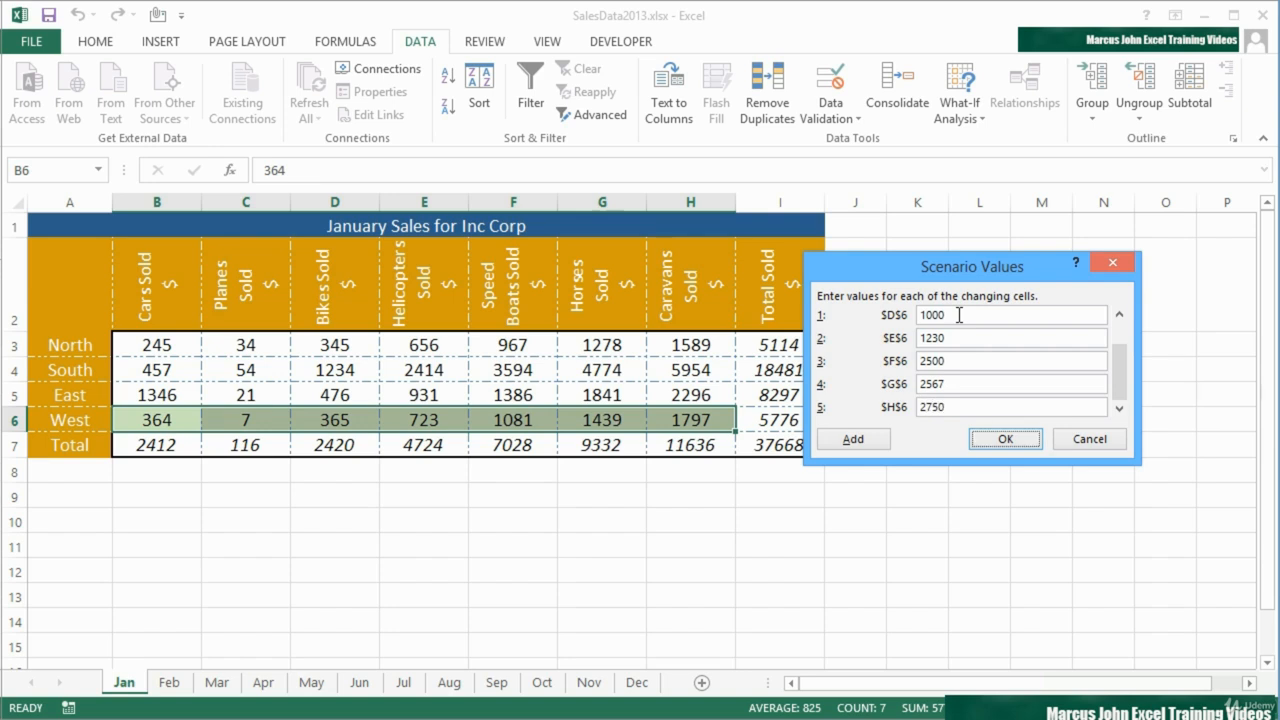
click(1000, 440)
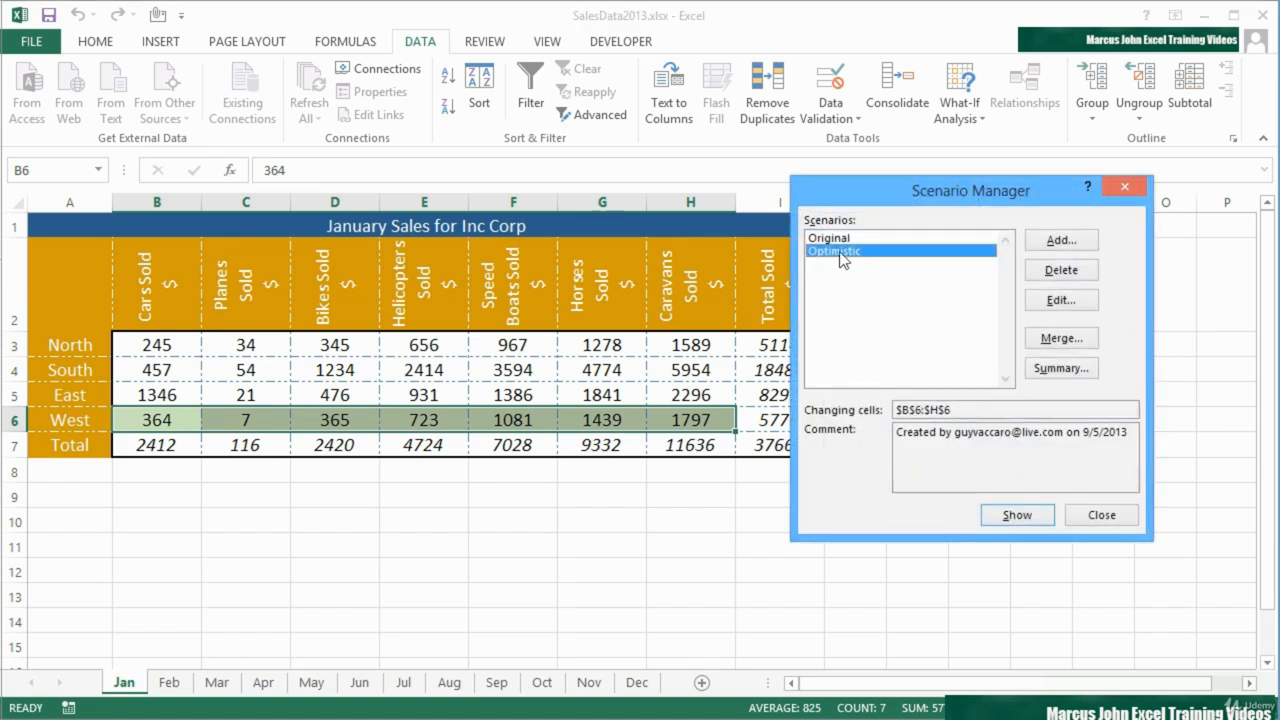
- Show the Optimistic scenario in the sheet, followed by the Original scenario
click(843, 243)
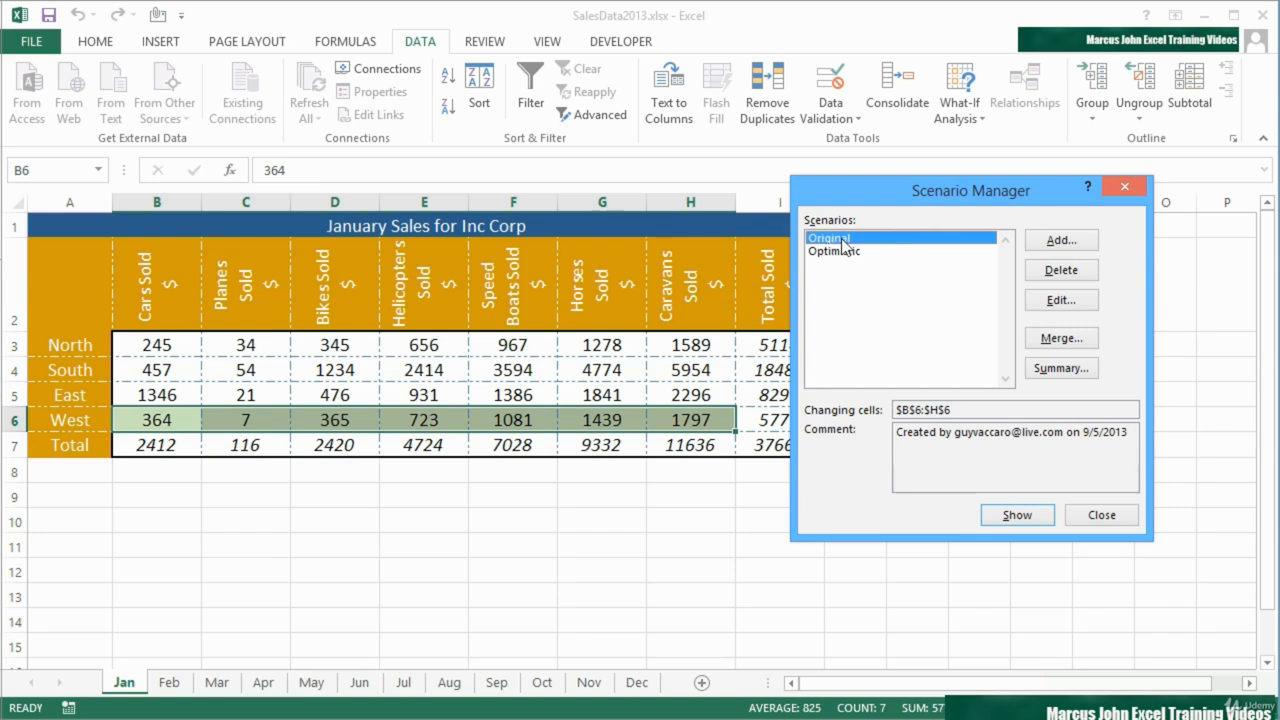
click(845, 252)
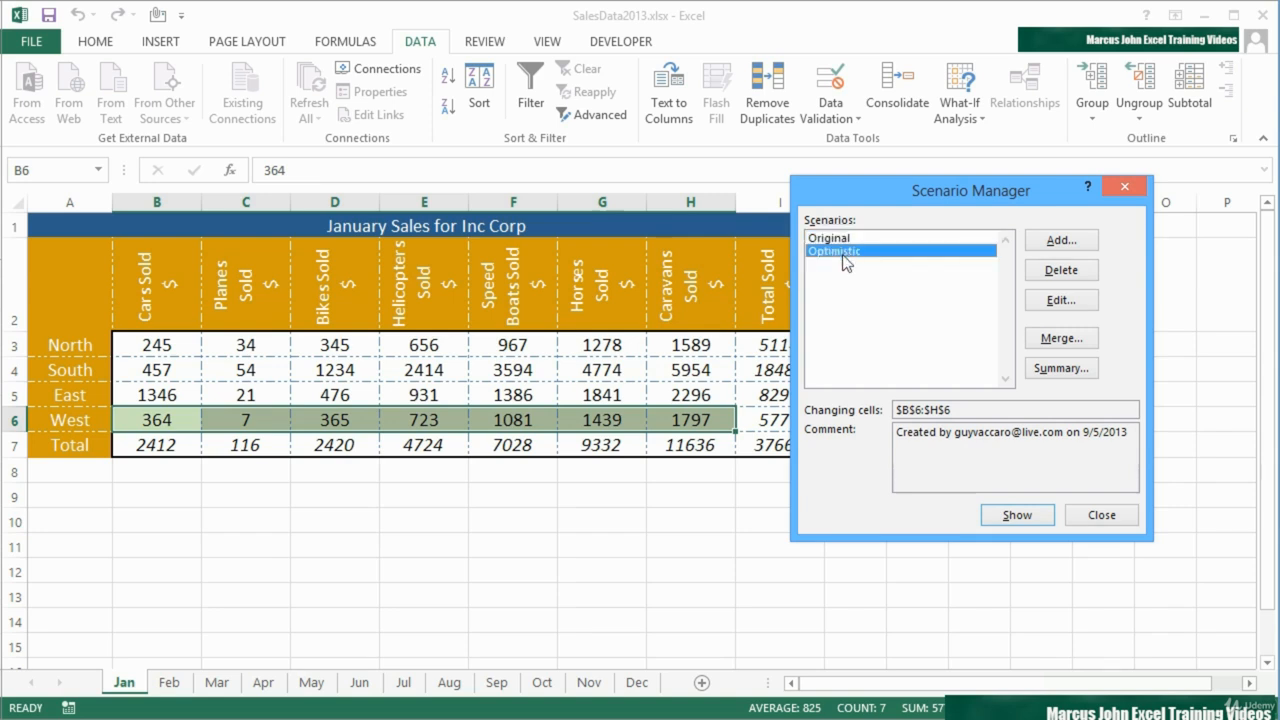
click(1017, 515)
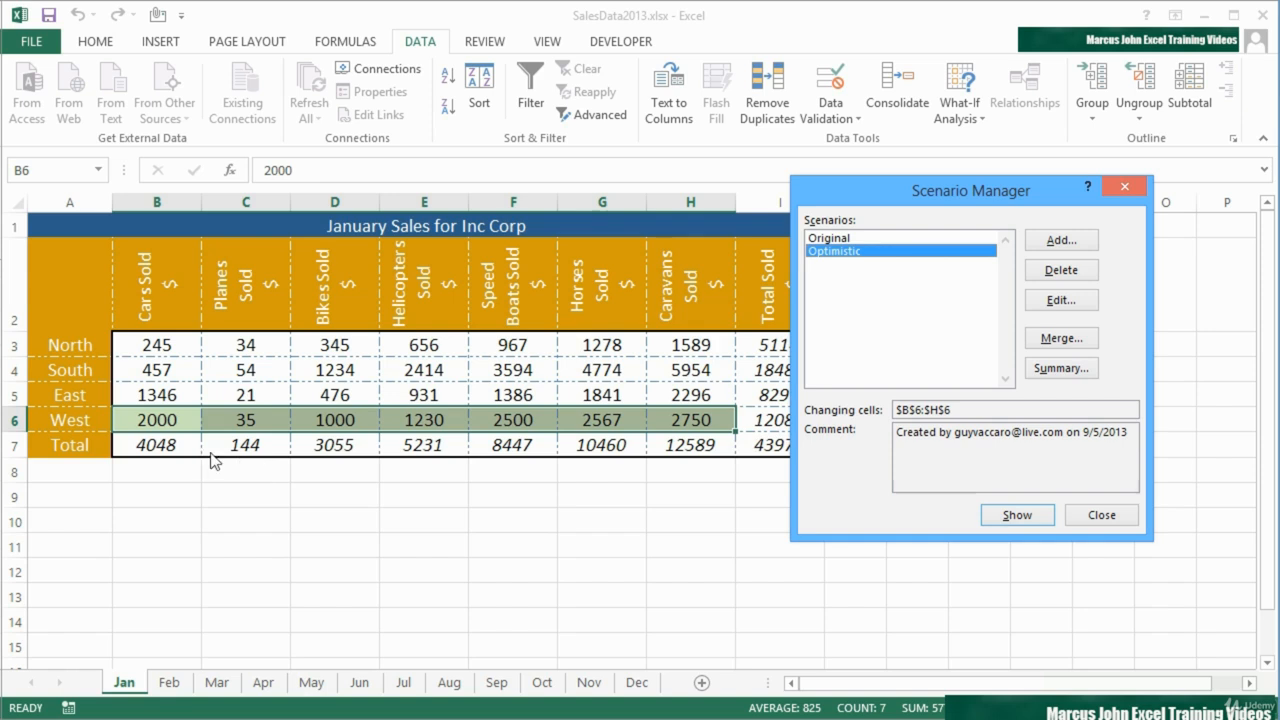
click(844, 240)
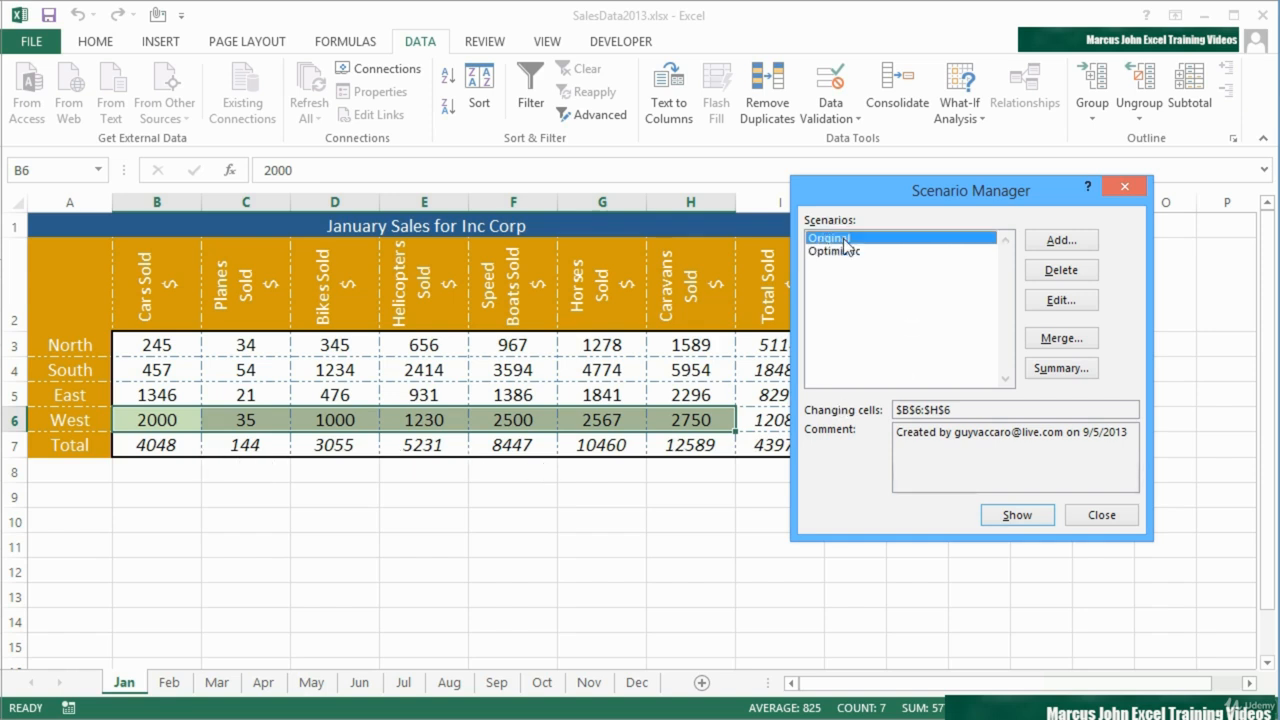
click(1016, 515)
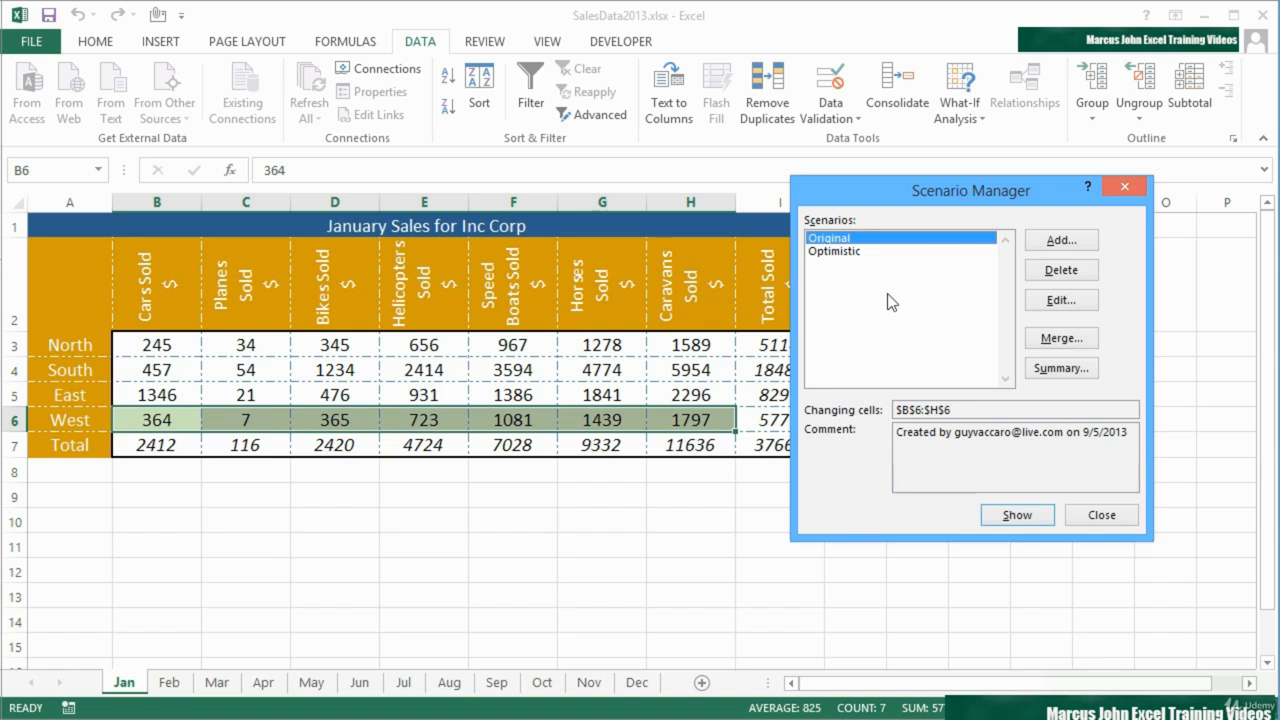
- Create a third scenario named Pessimistic with B6:H6 as its changing cells
click(1063, 245)
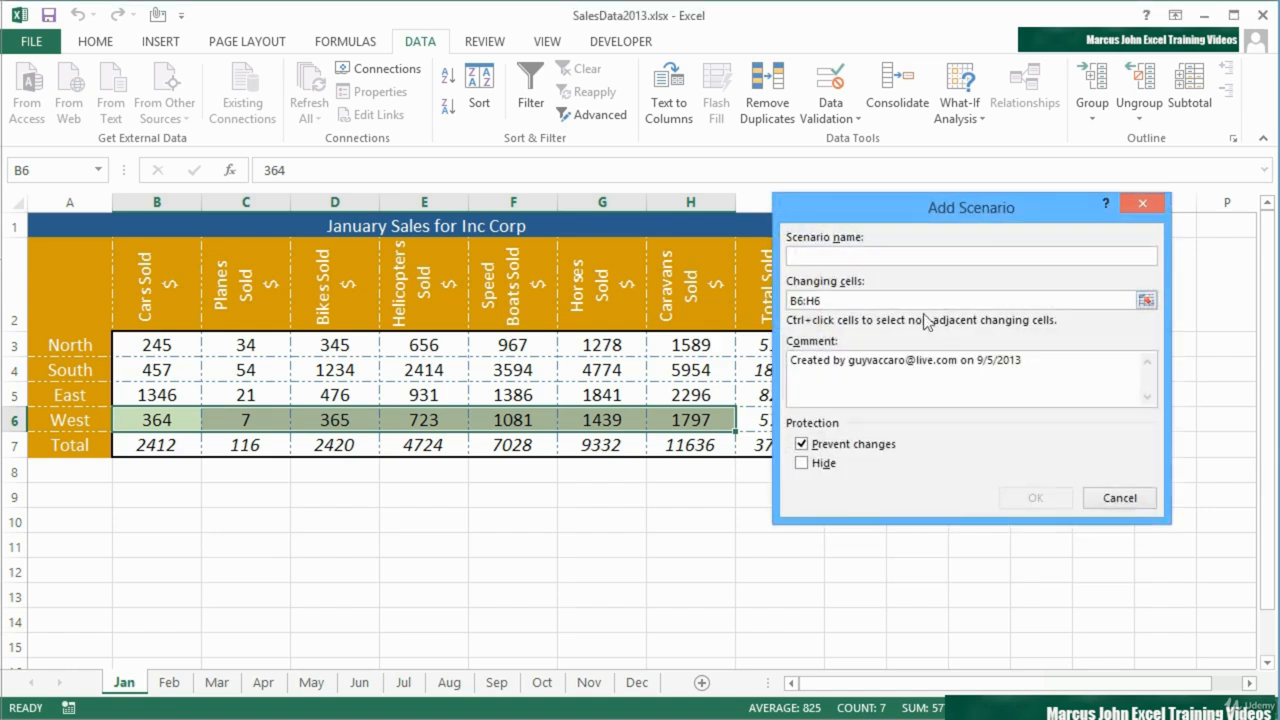
text(Pessimistic)
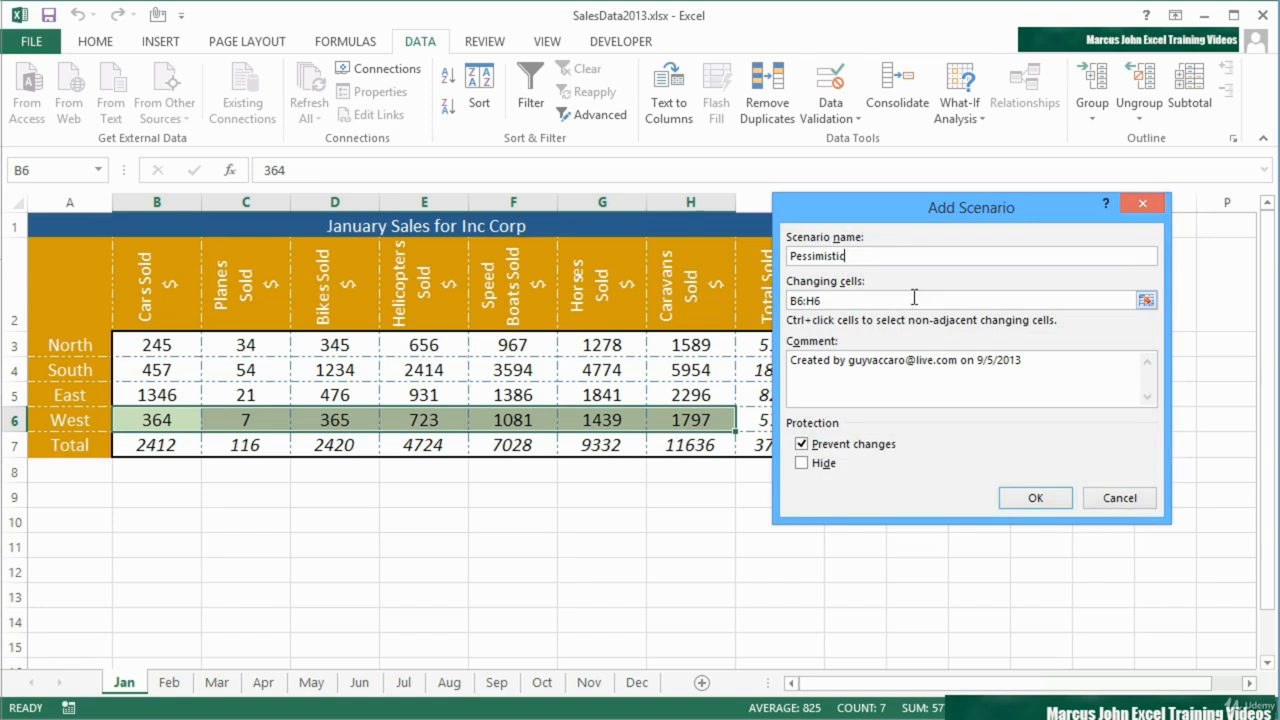
click(1041, 499)
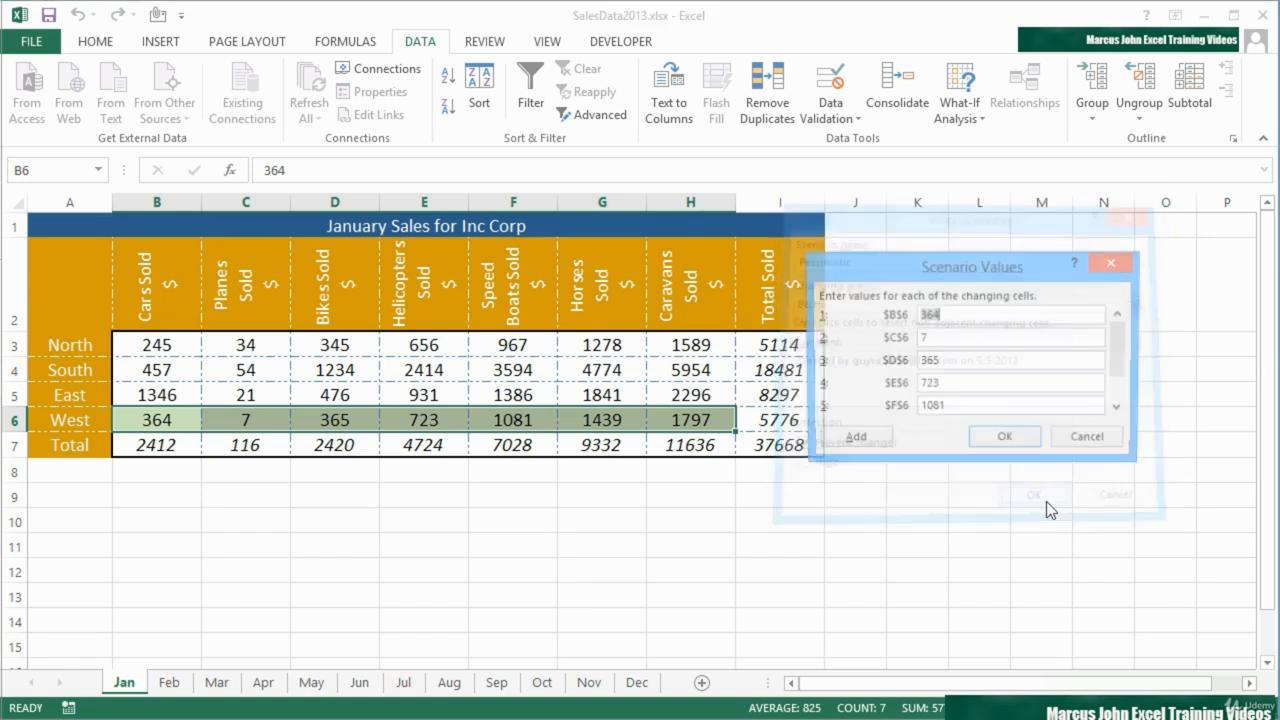
- Set the Pessimistic values to 35 for B6, 1 for C6, 256 for D6, 356 for E6 and 876 for F6
text(35)
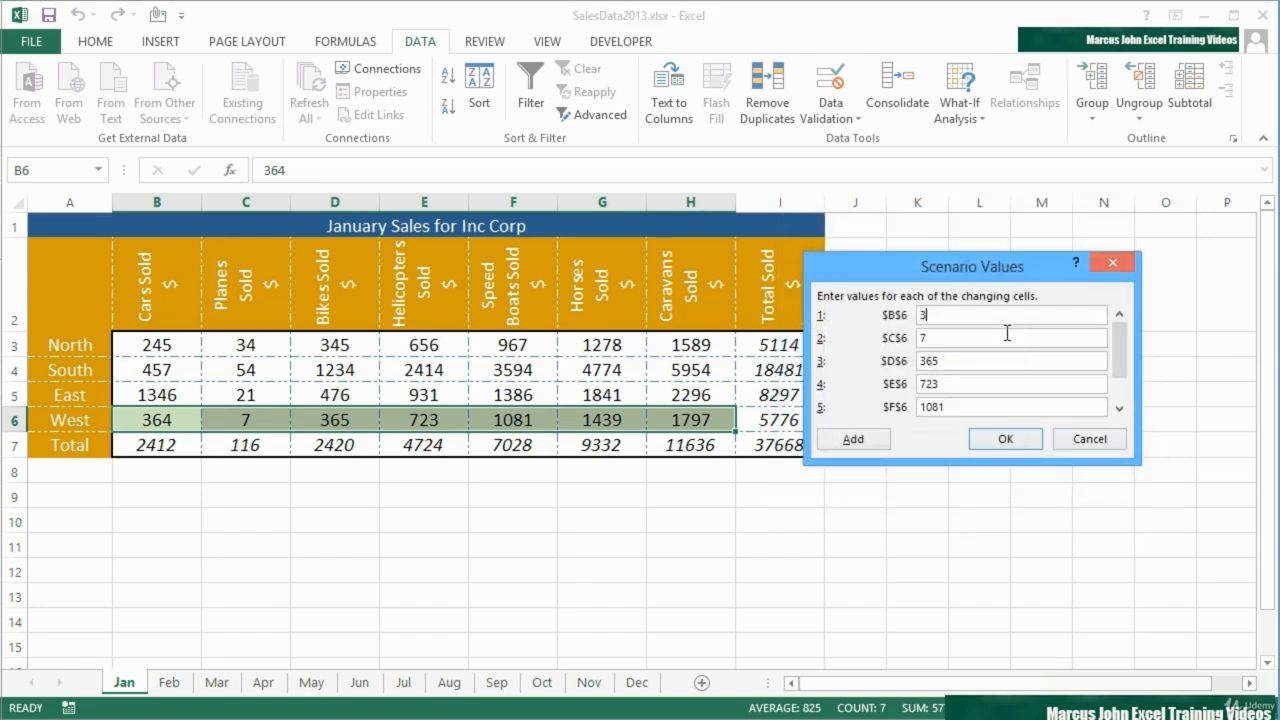
key(Tab)
text(1)
key(Tab)
text(256)
key(Tab)
text(356)
key(Tab)
text(876)
key(Tab)
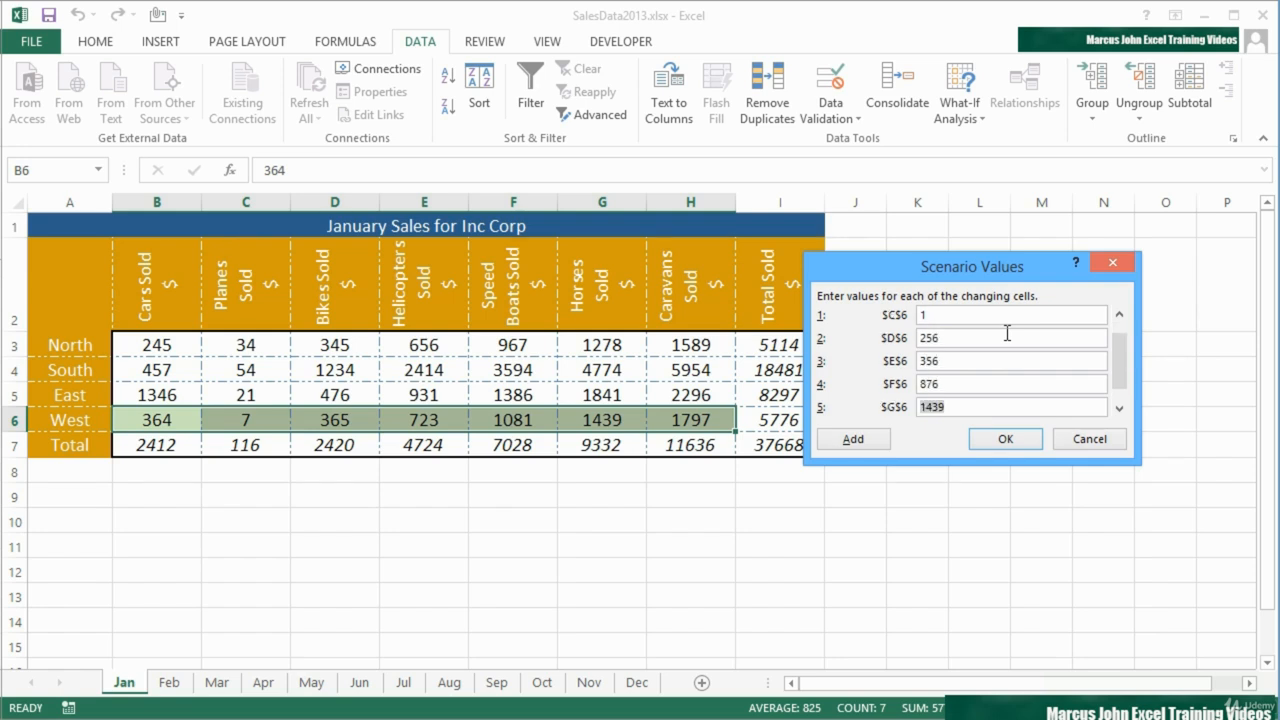
- Set the Pessimistic values to 190 for G6 and 1256 for H6, and save the scenario
text(1900)
key(BackSpace)
key(BackSpace)
text(0)
key(Tab)
text(1256)
key(Tab)
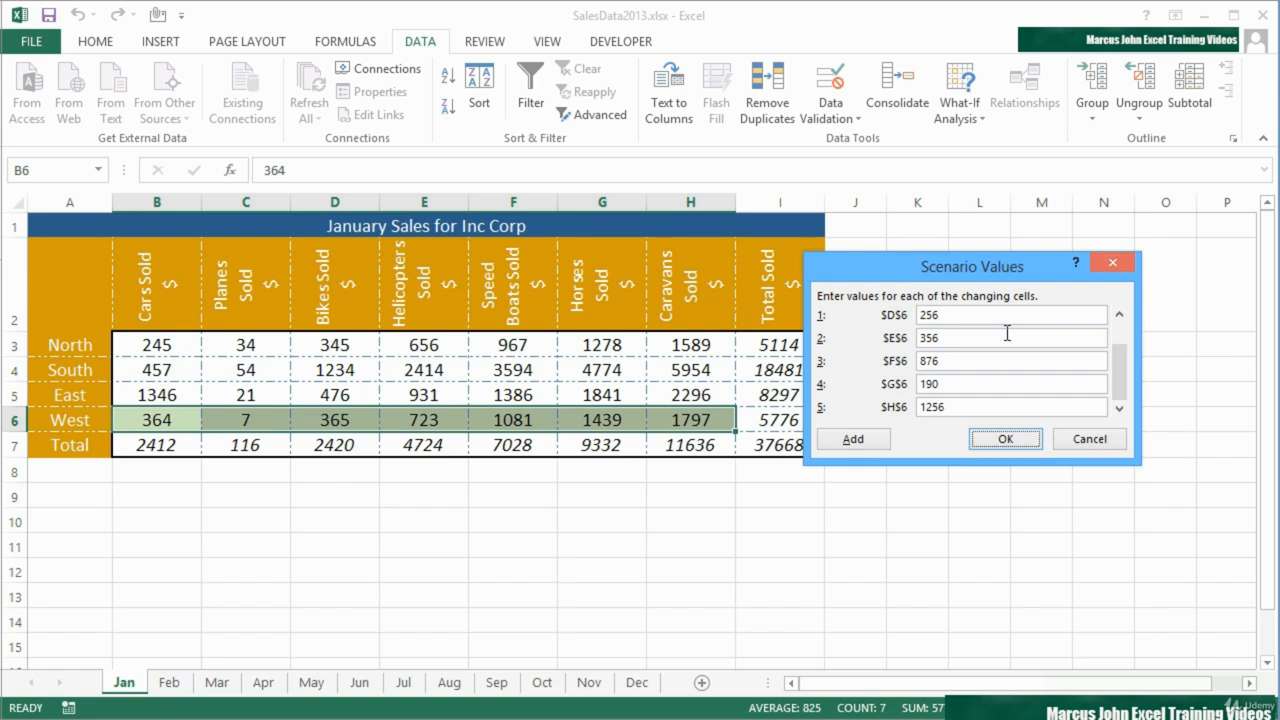
click(1007, 439)
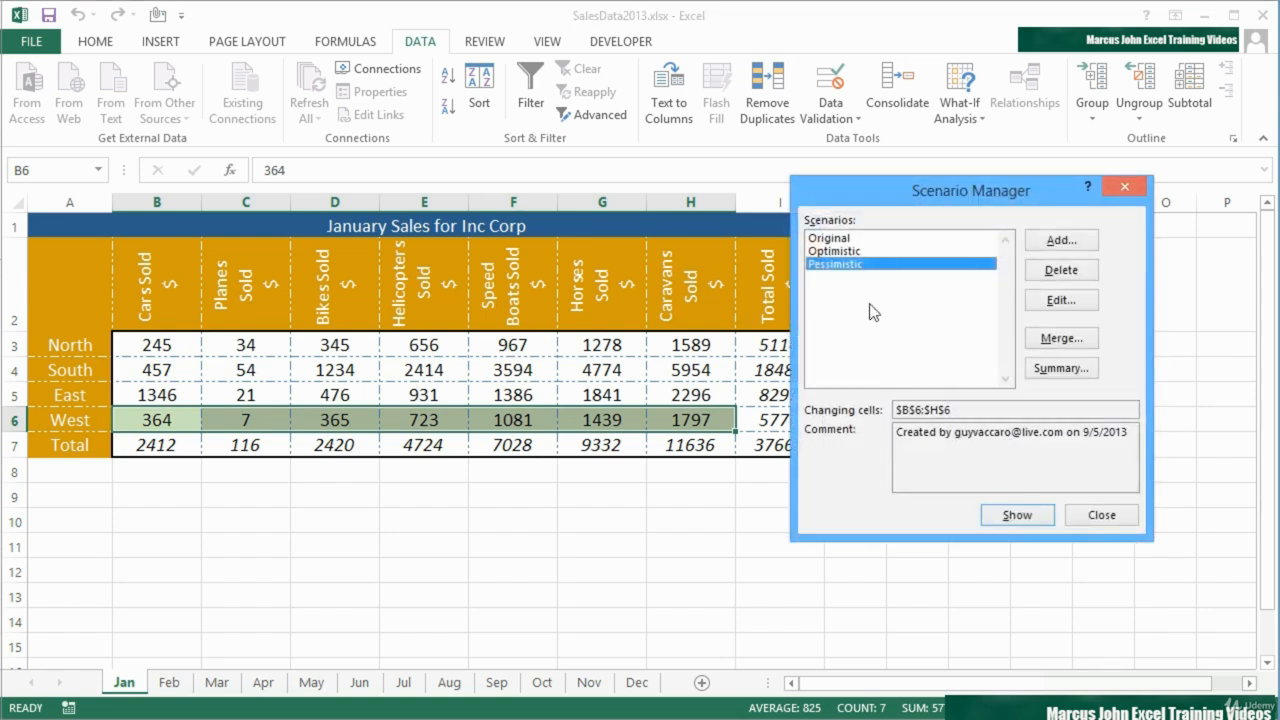
- Show the Pessimistic, Optimistic and Original scenarios in turn to compare their effect on the sales sheet
double_click(855, 266)
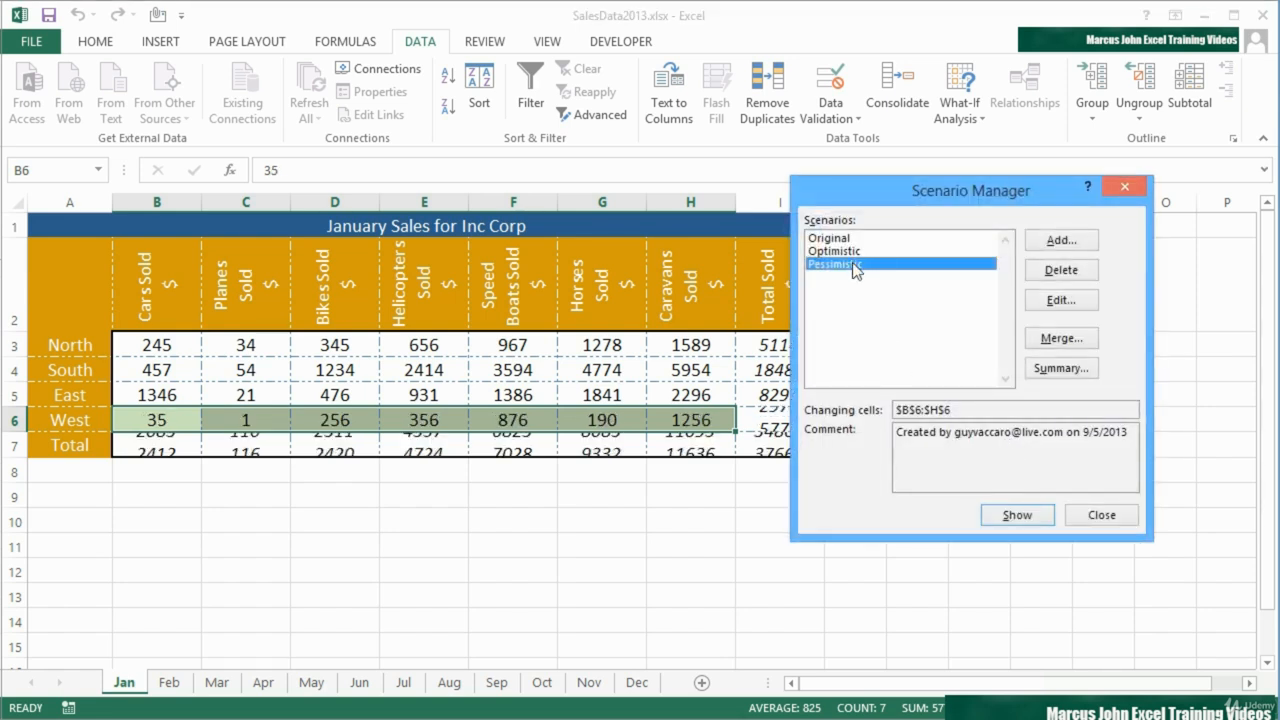
double_click(850, 252)
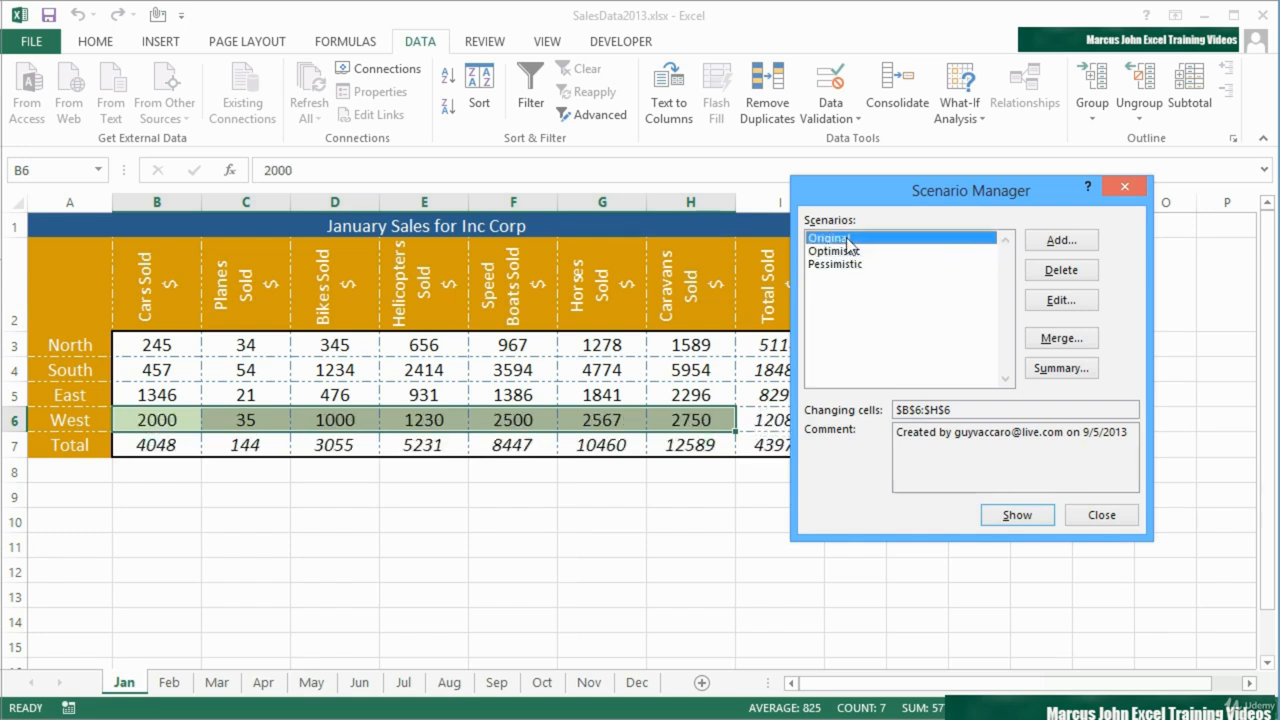
double_click(848, 240)
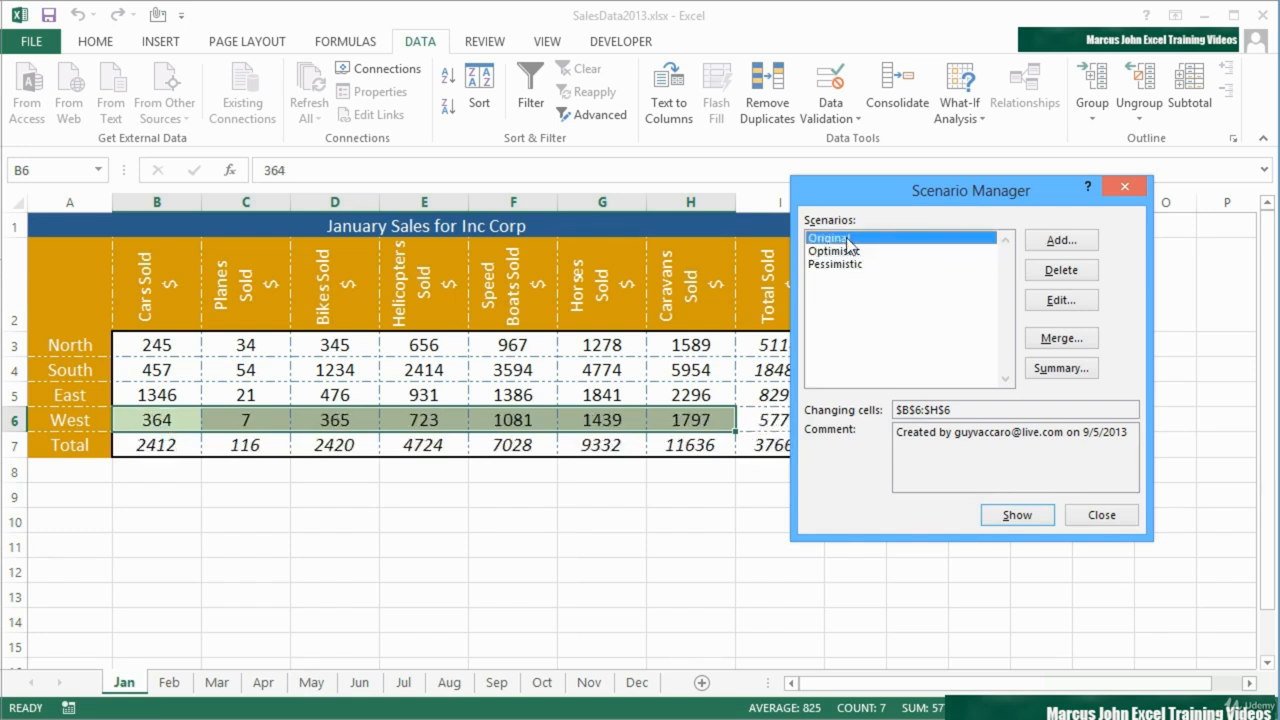
- Return to the sheet, then reopen the Scenario Manager and show the Optimistic, Pessimistic, Original and again Optimistic scenarios to compare the West figures
click(1104, 516)
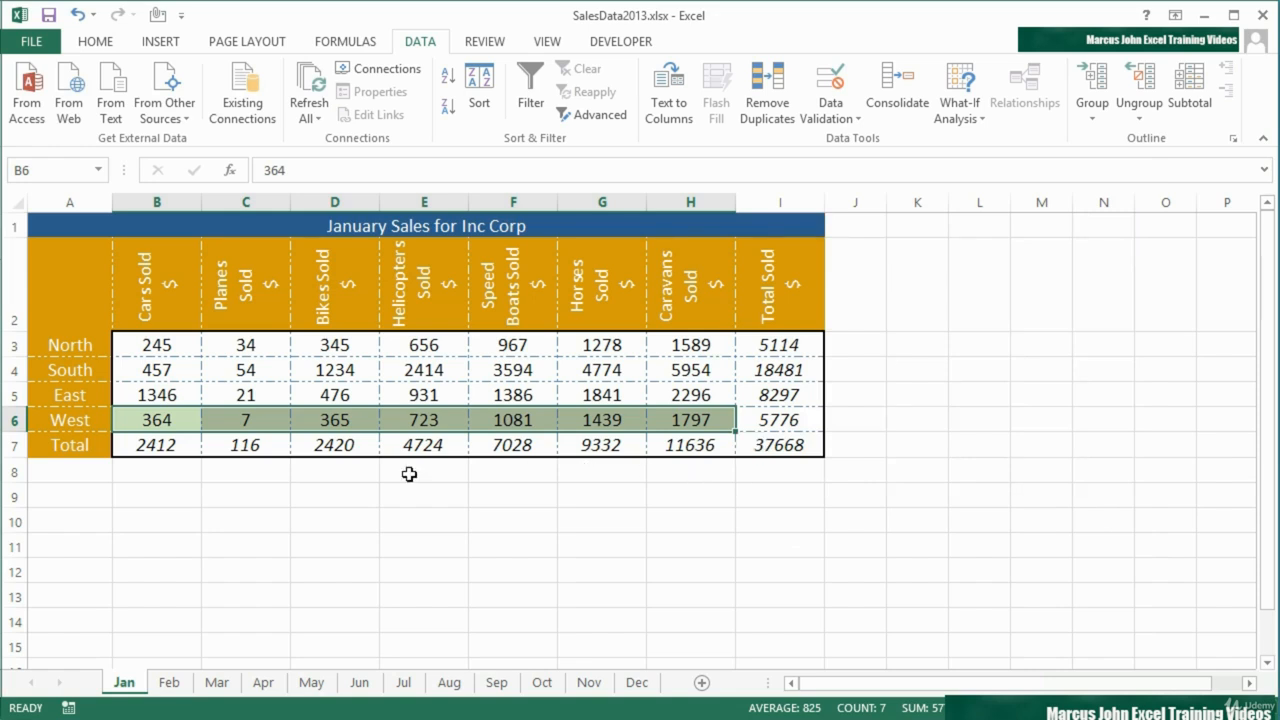
click(283, 555)
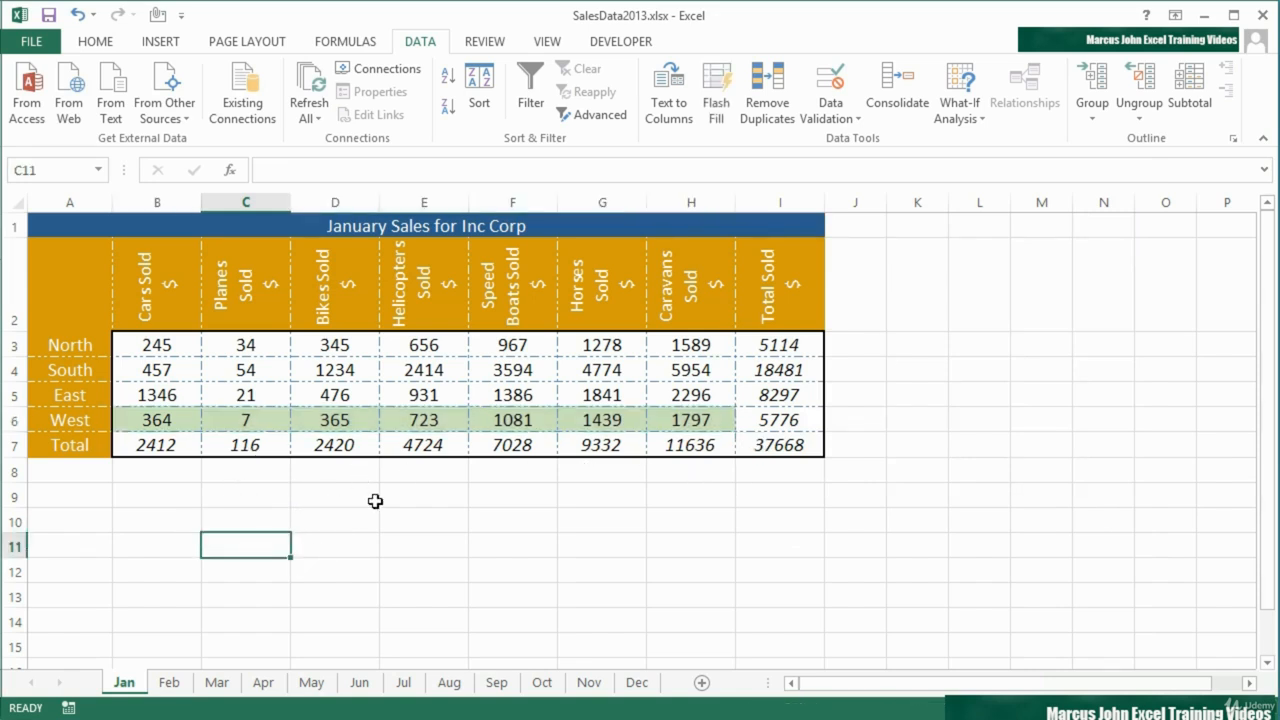
click(966, 115)
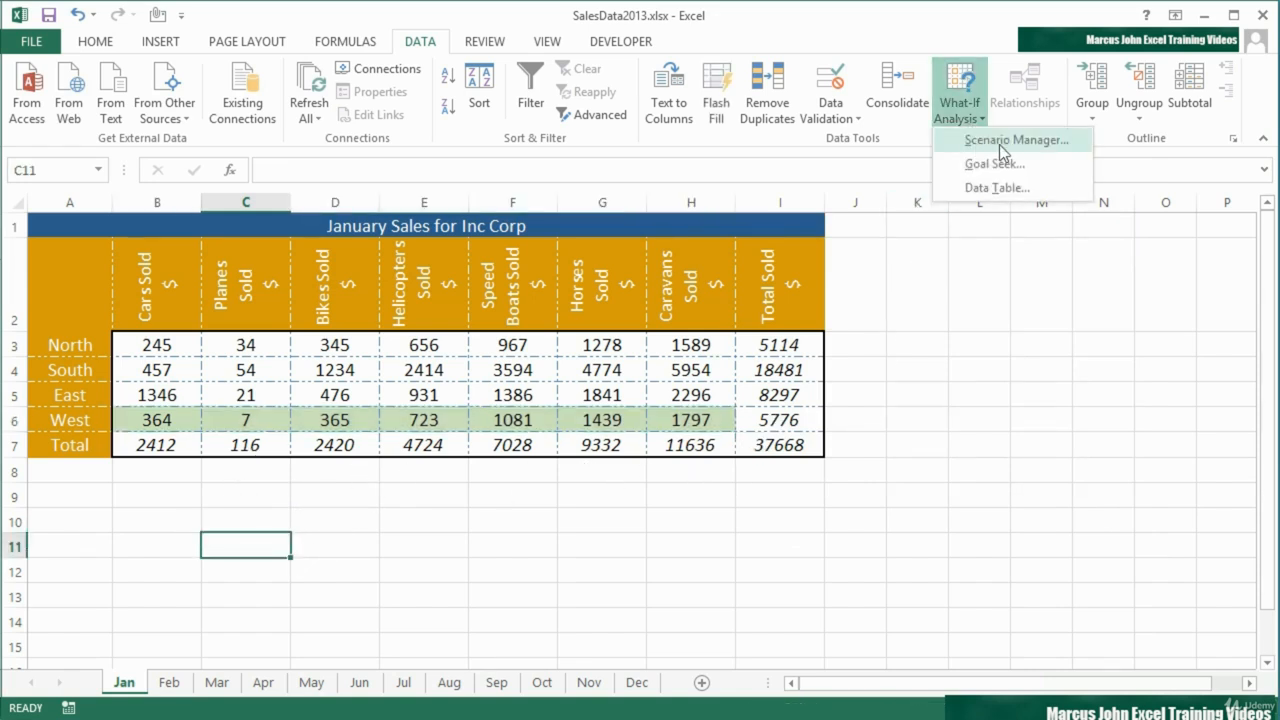
click(999, 144)
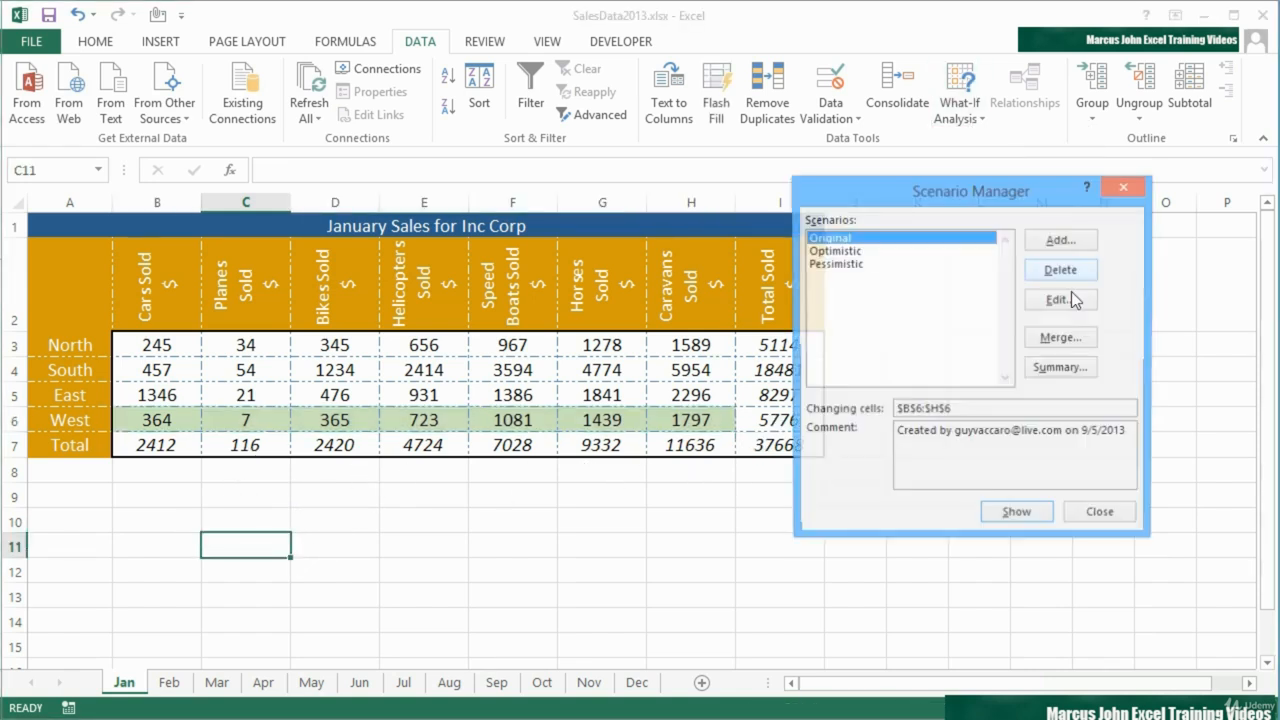
double_click(852, 251)
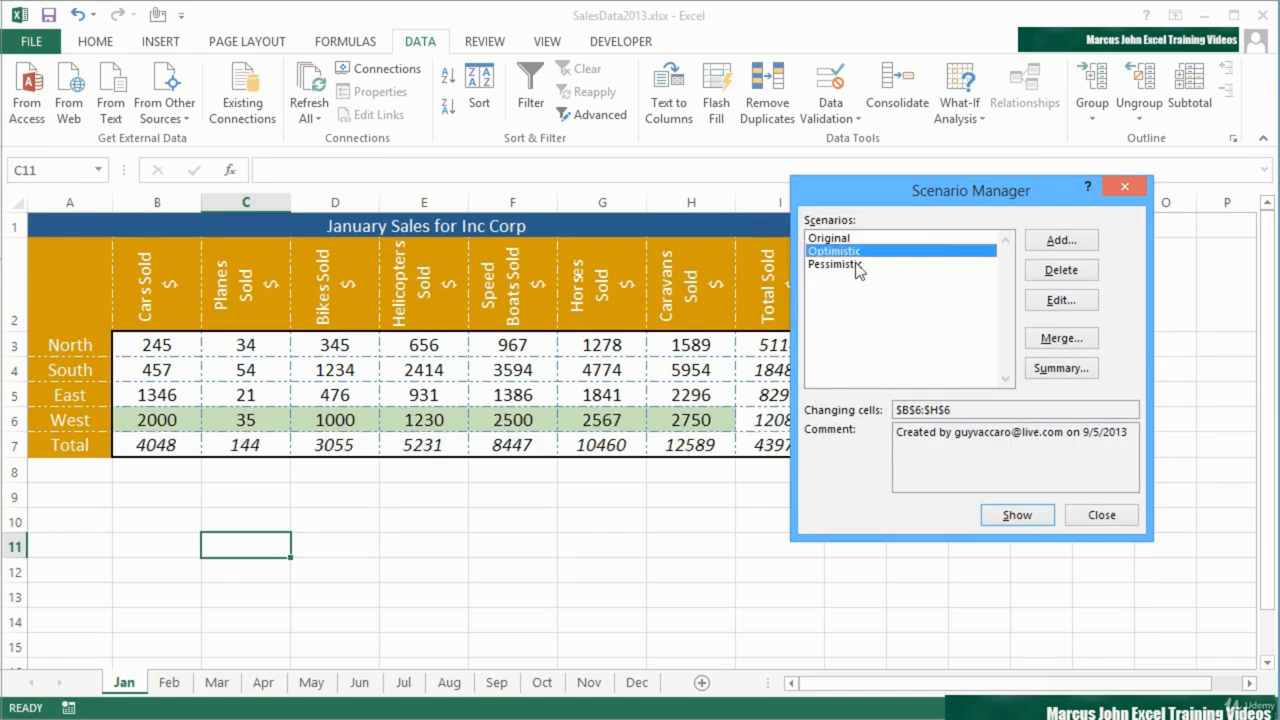
double_click(857, 264)
double_click(838, 238)
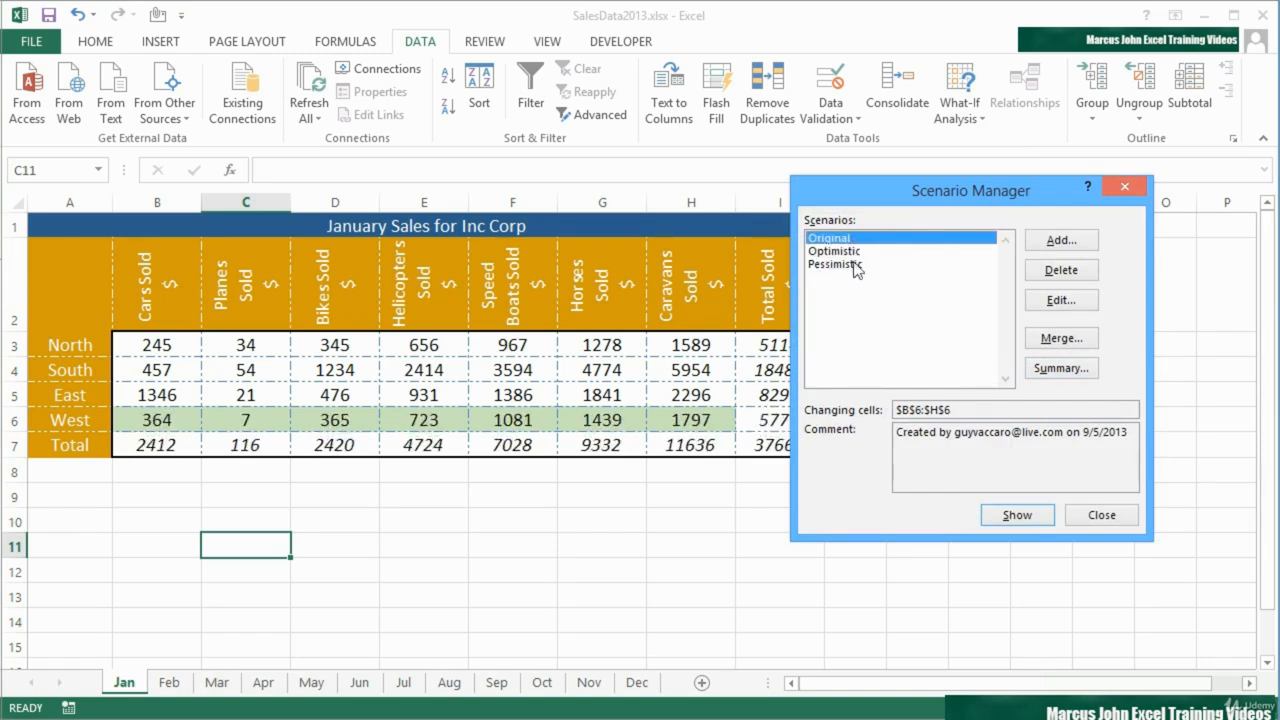
click(854, 252)
double_click(854, 254)
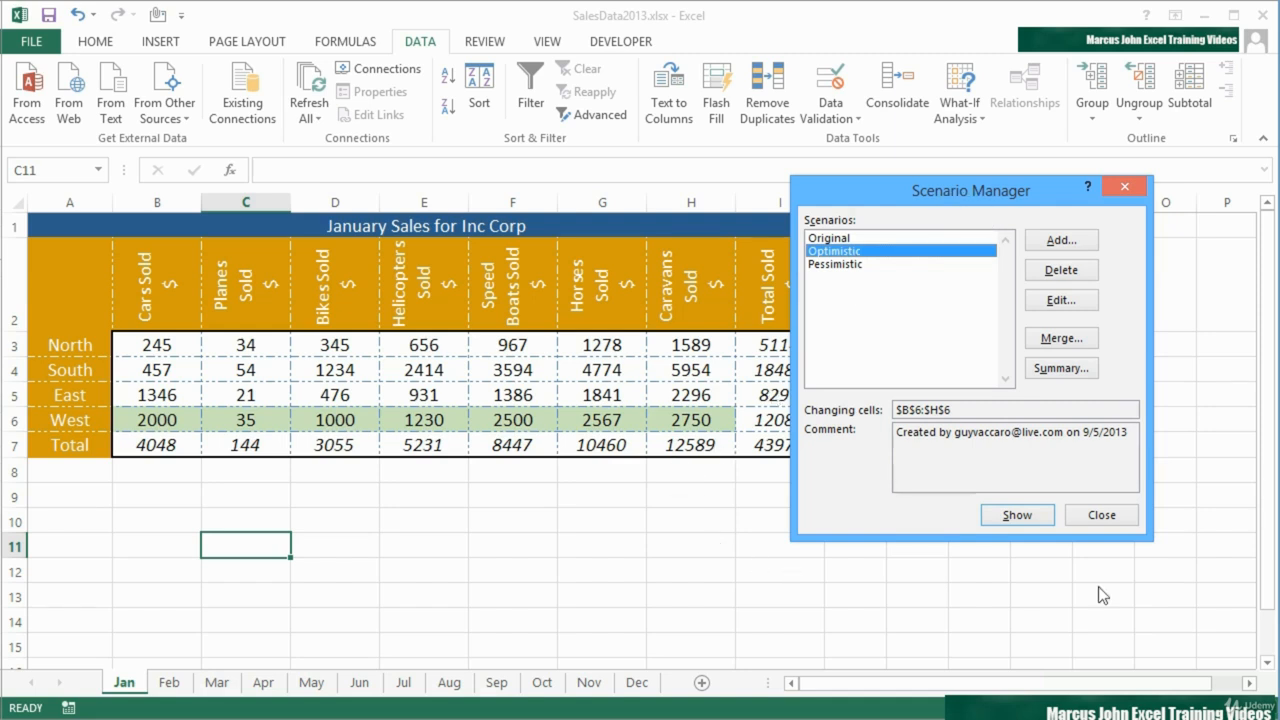
click(1101, 515)
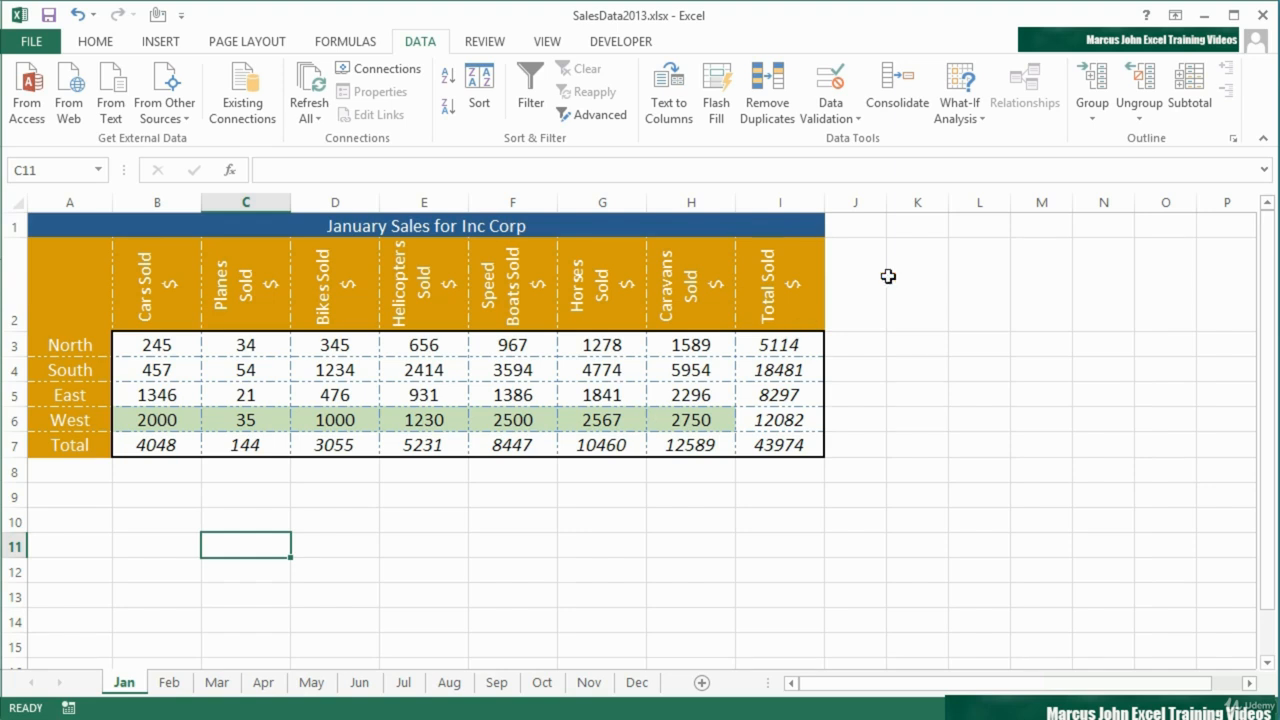
- Edit the Original scenario to add cell A9 to its changing cells alongside B6:H6
click(962, 116)
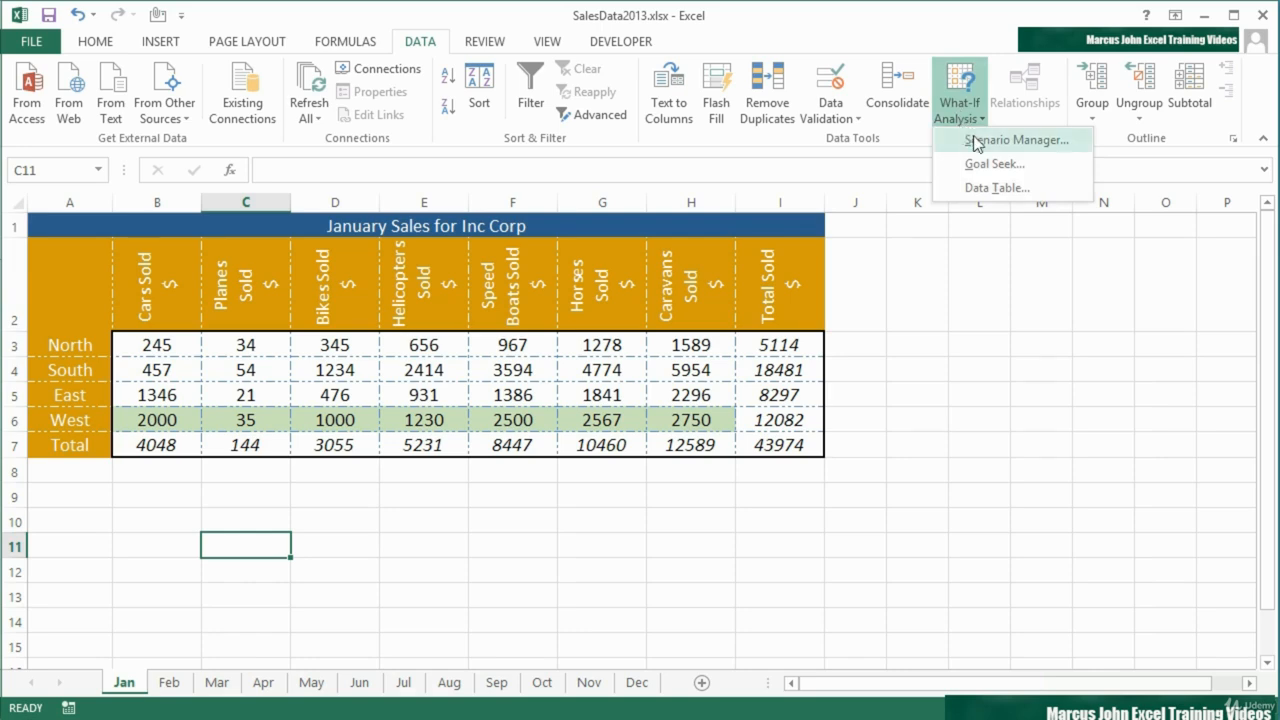
click(984, 142)
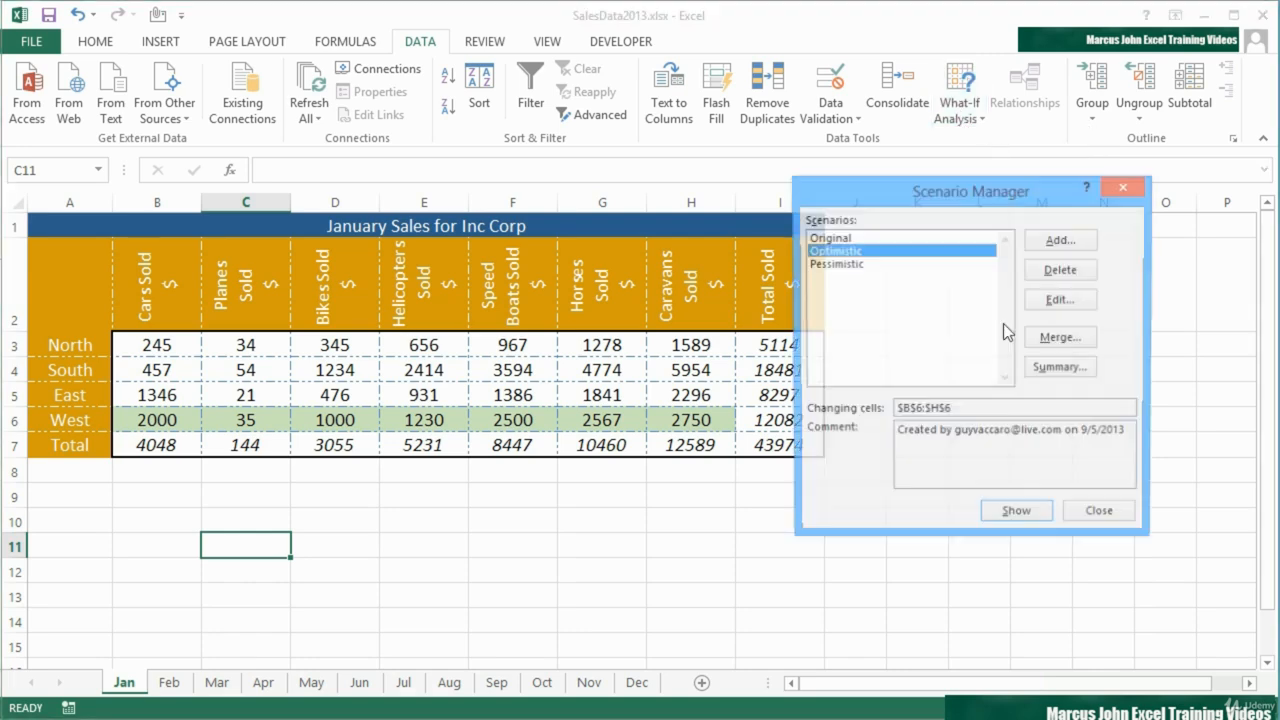
click(854, 238)
click(1066, 303)
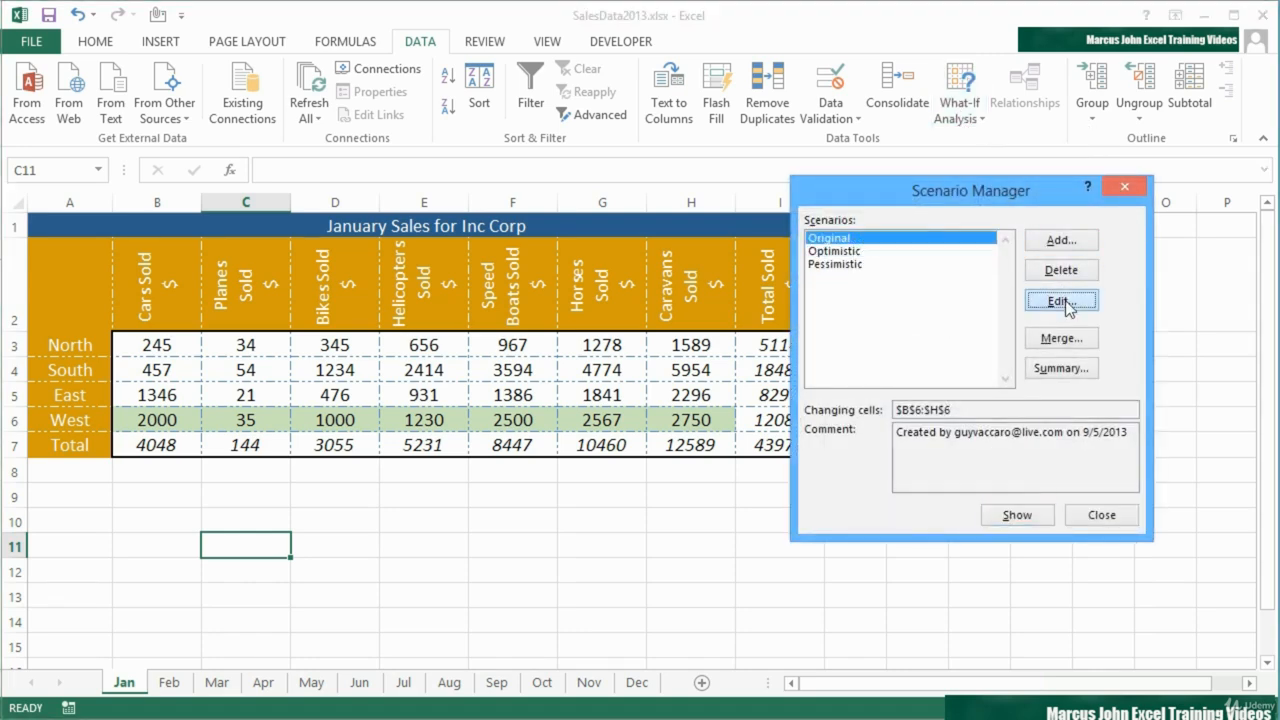
click(844, 300)
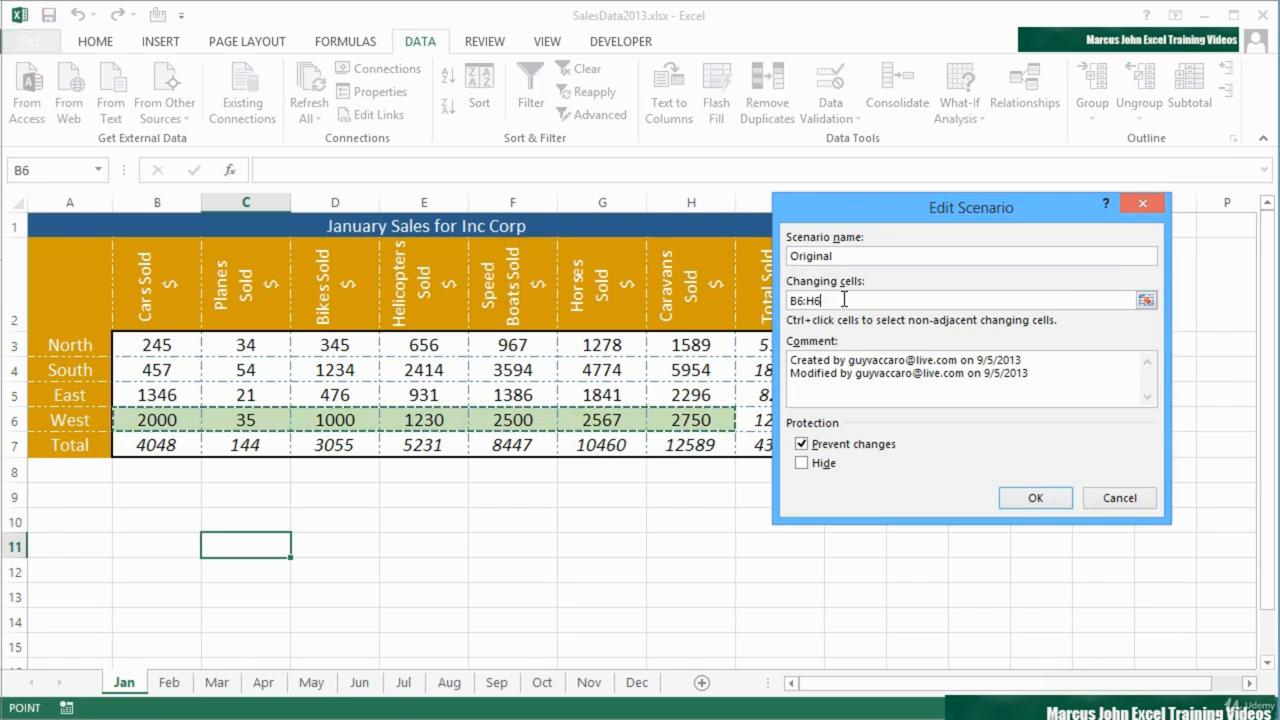
text(,)
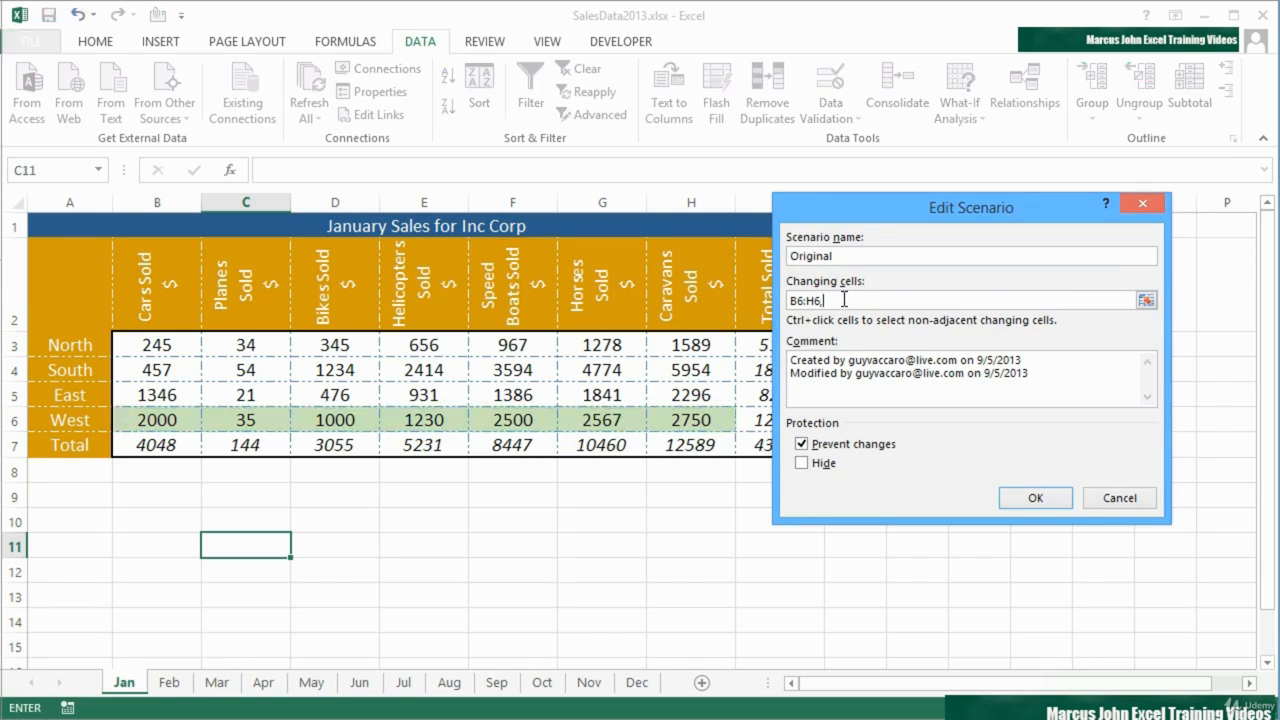
click(88, 498)
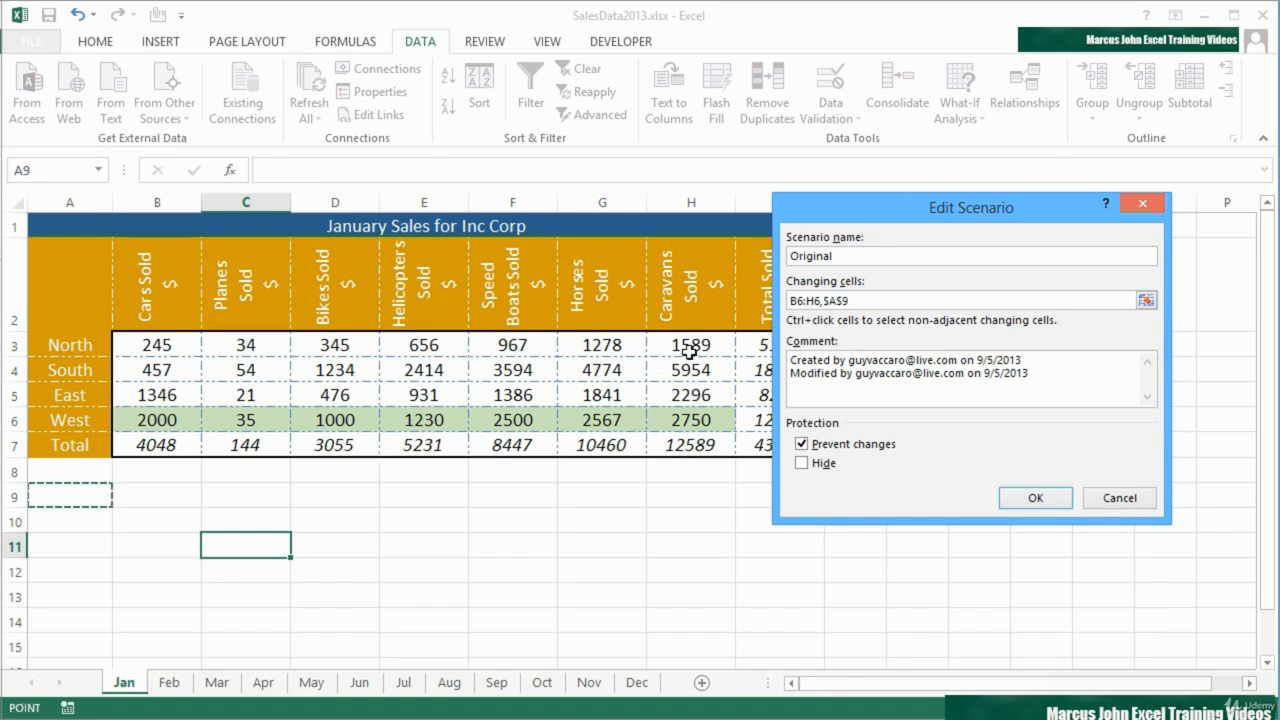
click(1050, 498)
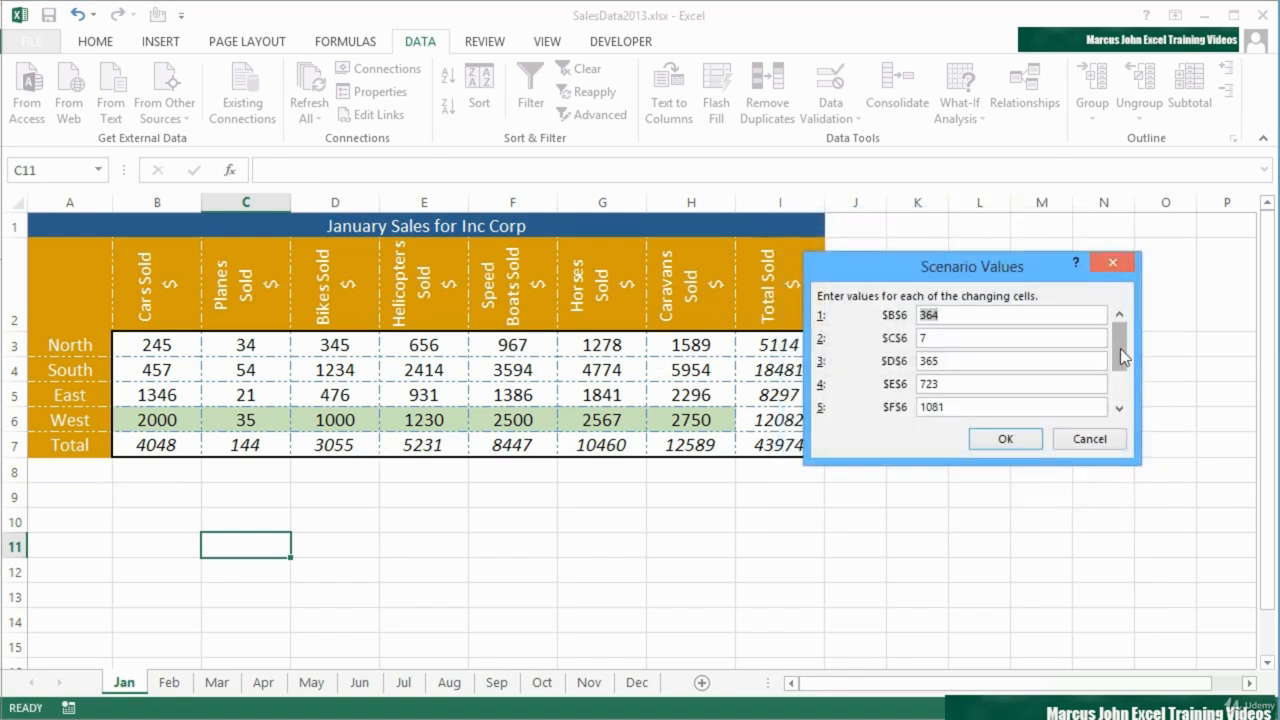
- Set the Original scenario's value for A9 to ORIGINAL and save the scenario
drag(1121, 351, 1121, 391)
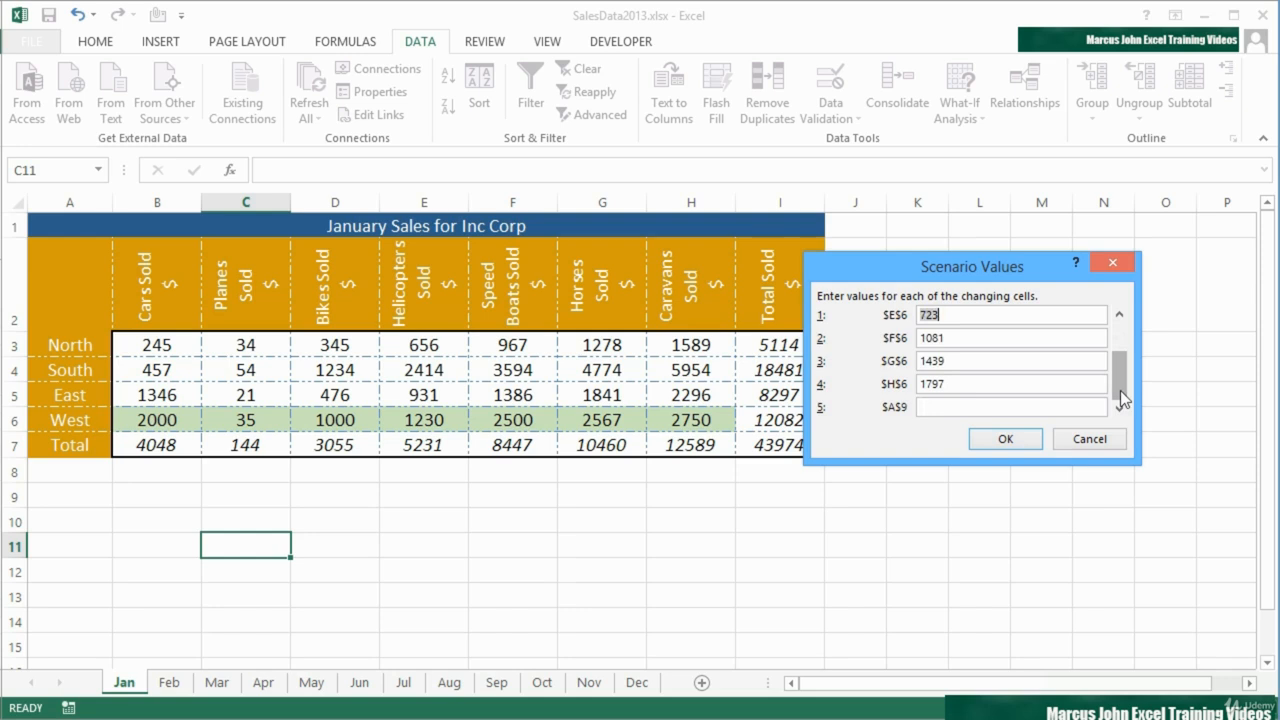
click(943, 407)
text(ORIGINAL)
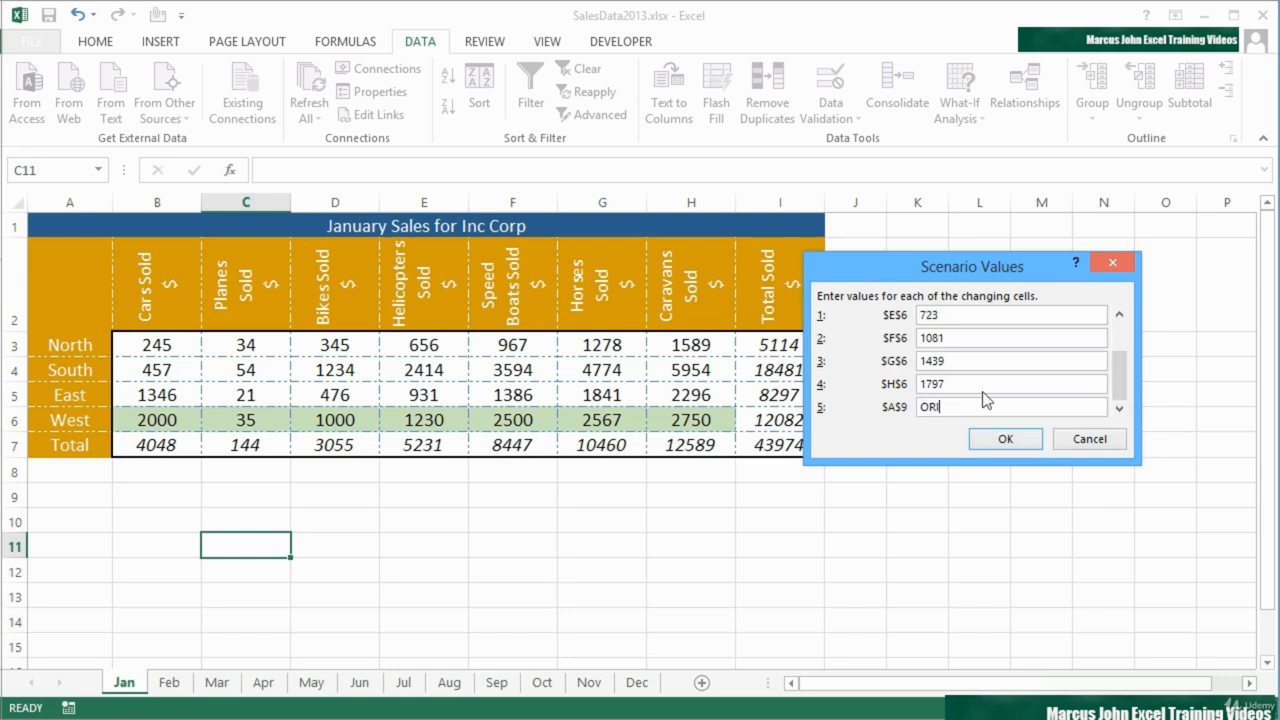
click(1006, 440)
- Edit the Optimistic scenario to add cell A9 to its changing cells alongside B6:H6
click(849, 252)
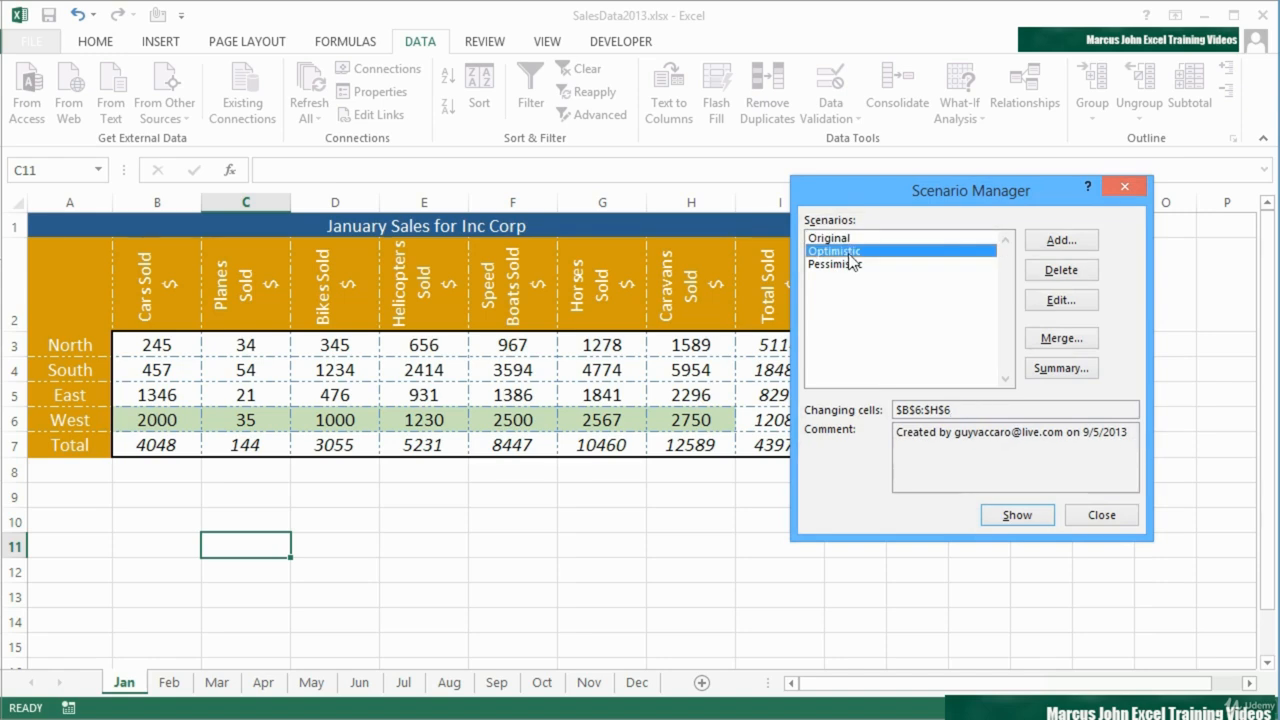
click(1061, 301)
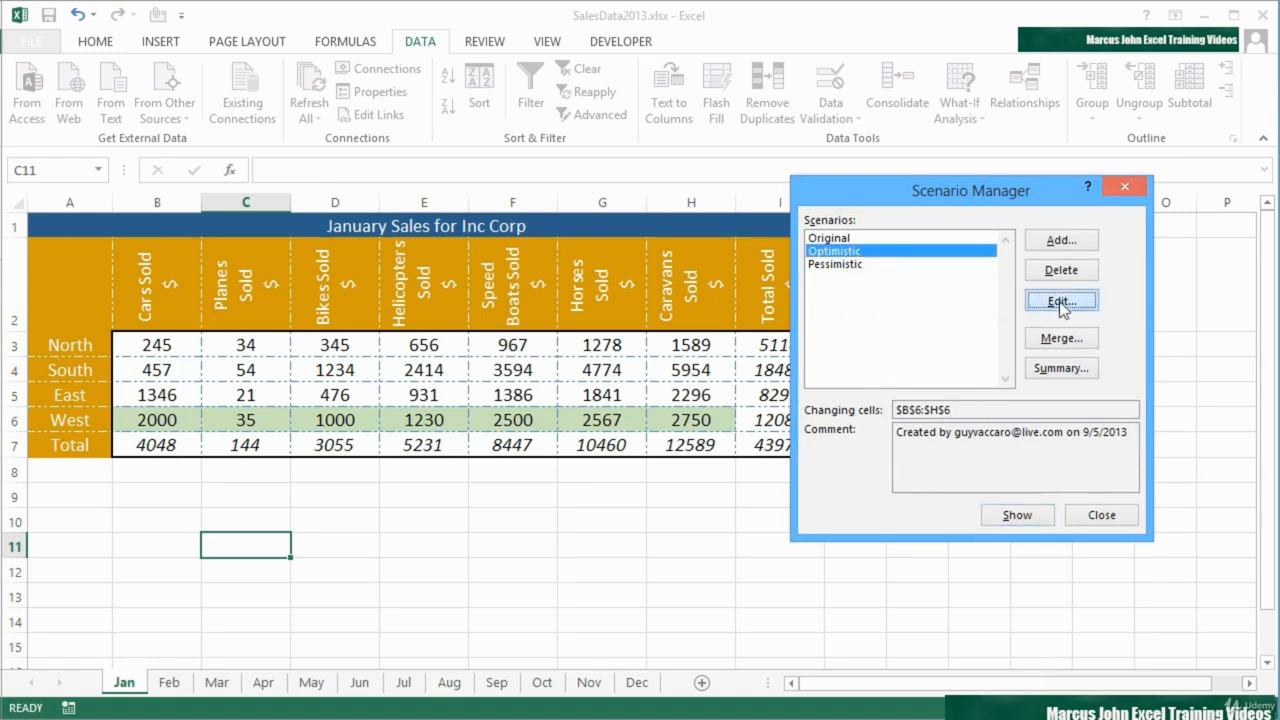
click(929, 300)
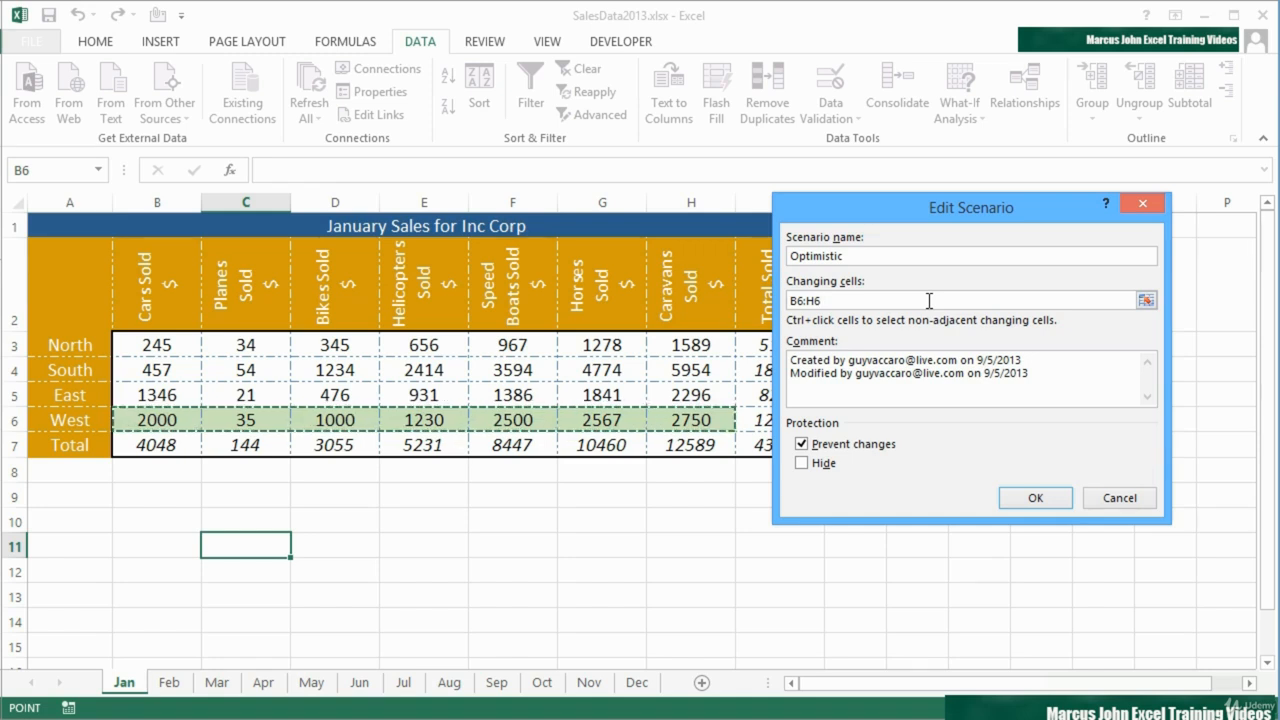
text(,)
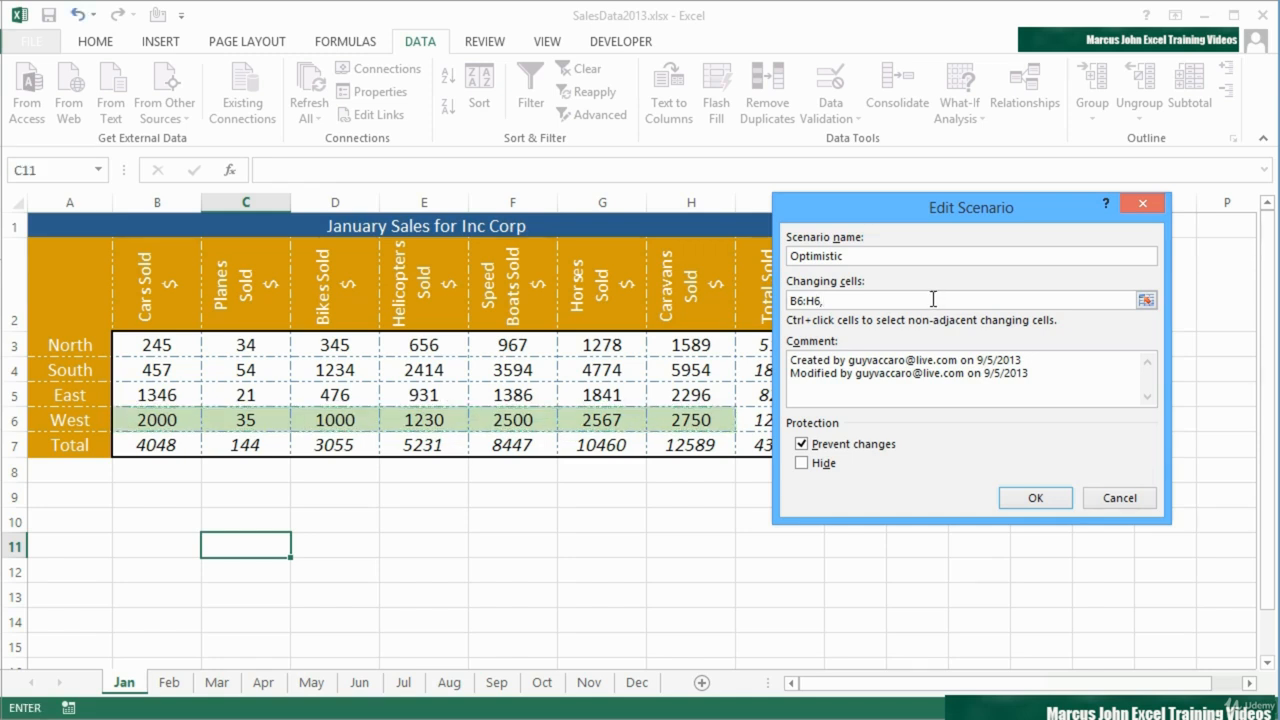
click(77, 496)
click(1030, 498)
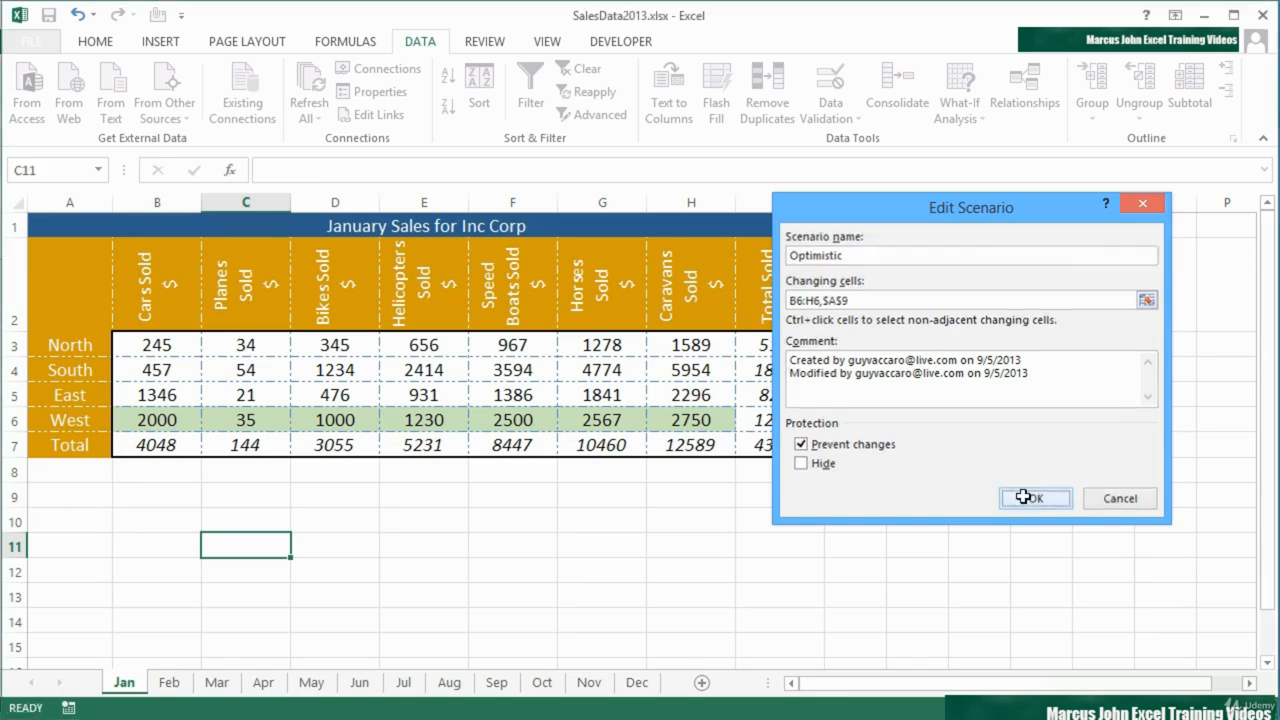
- Set the Optimistic scenario's value for A9 to OPTIMISTIC and save the scenario
drag(1120, 357, 1121, 404)
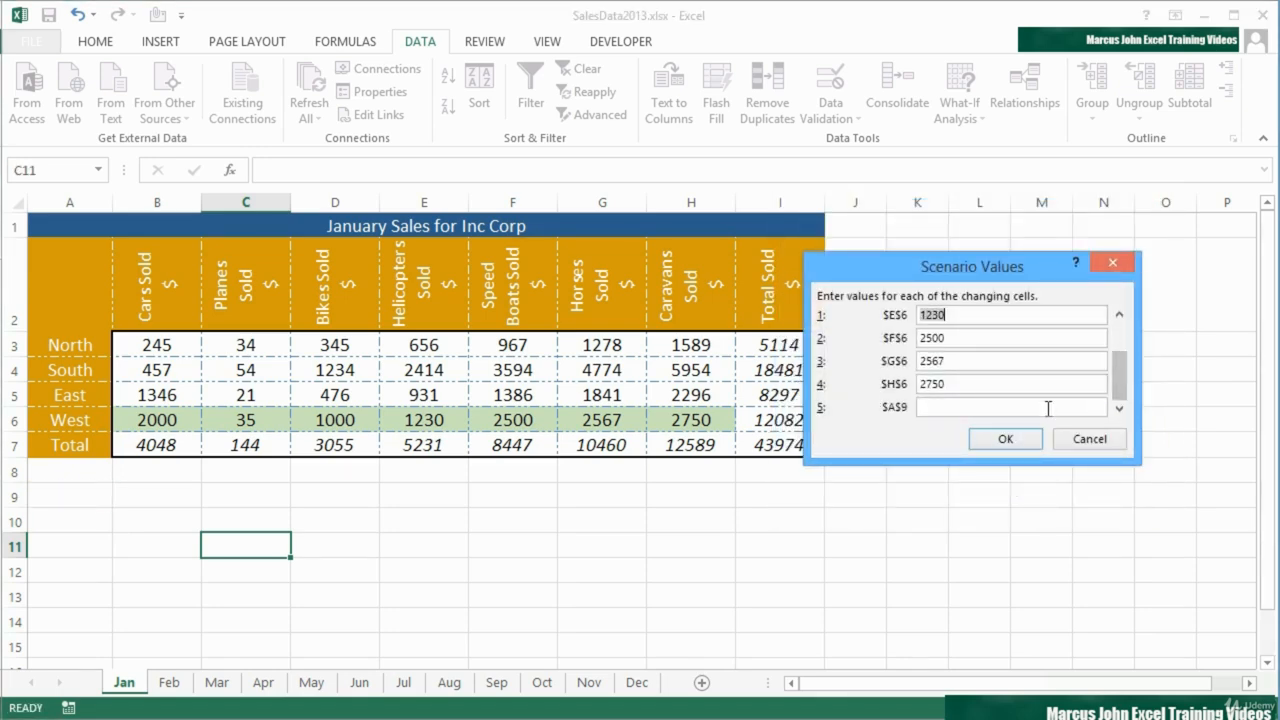
click(1048, 409)
text(OPTIMISTIC)
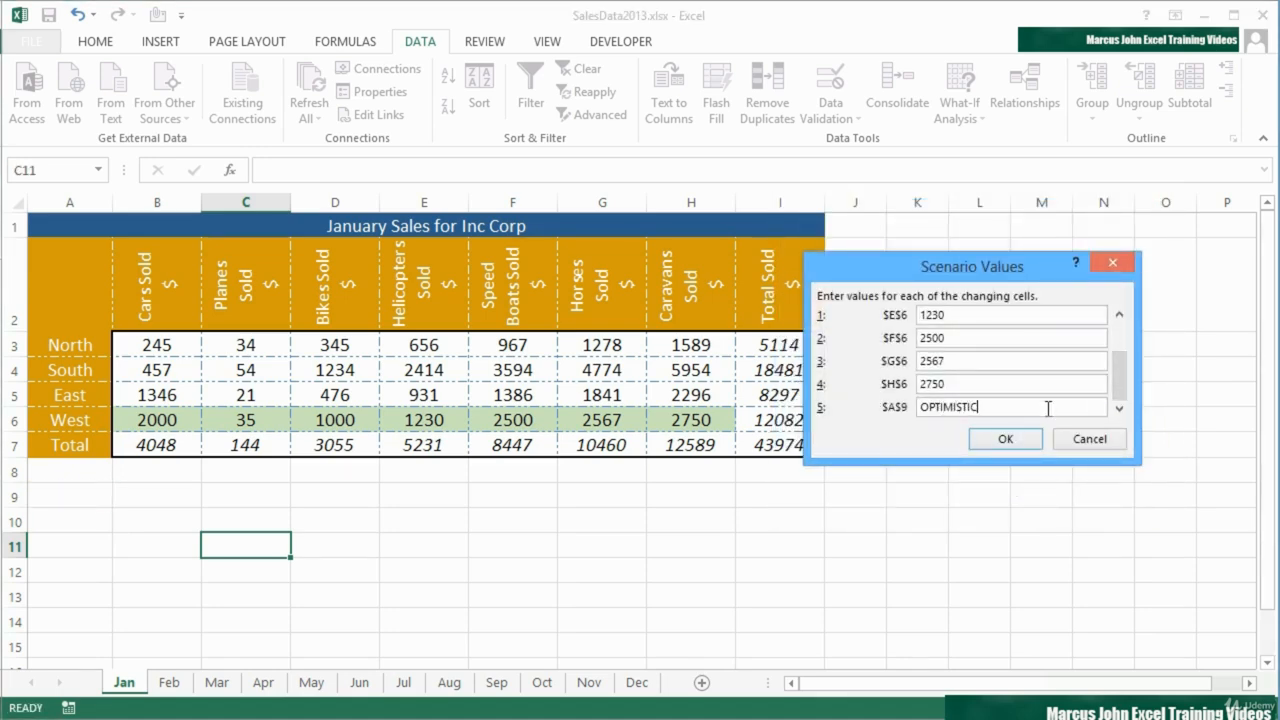
click(1026, 438)
- Edit the Pessimistic scenario to add cell A9 to its changing cells alongside B6:H6
click(856, 265)
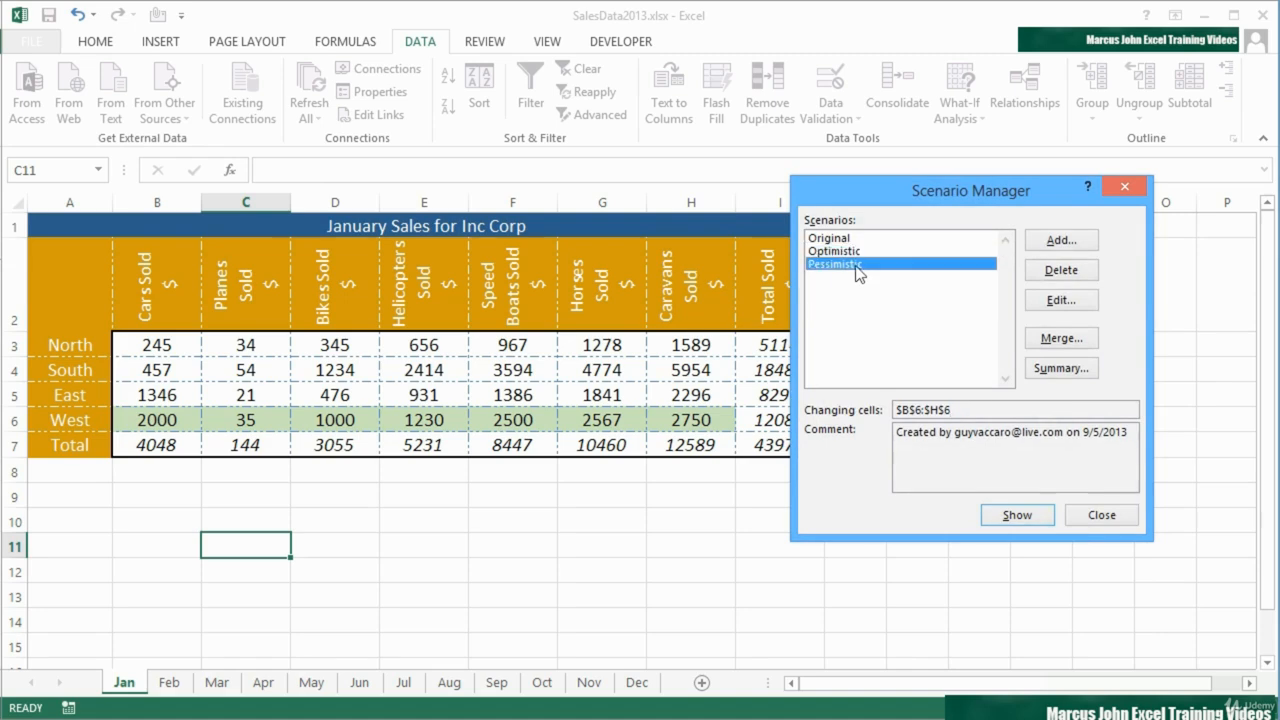
click(1060, 302)
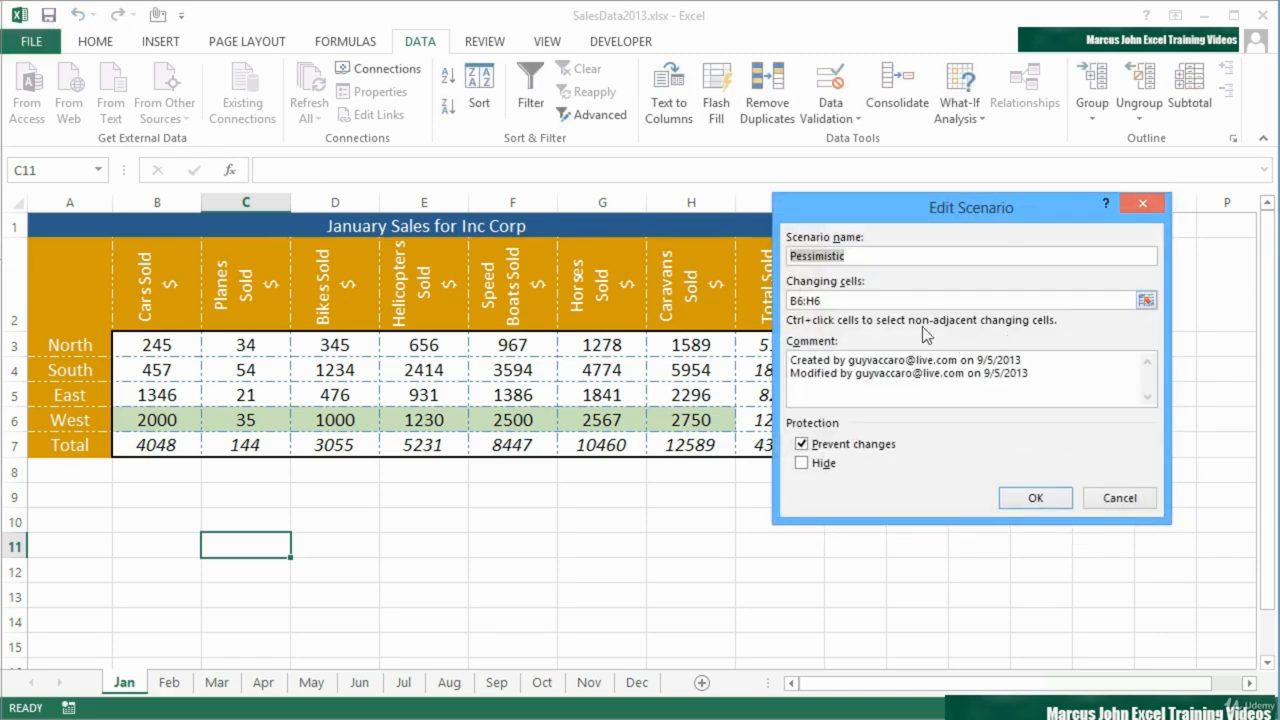
click(876, 304)
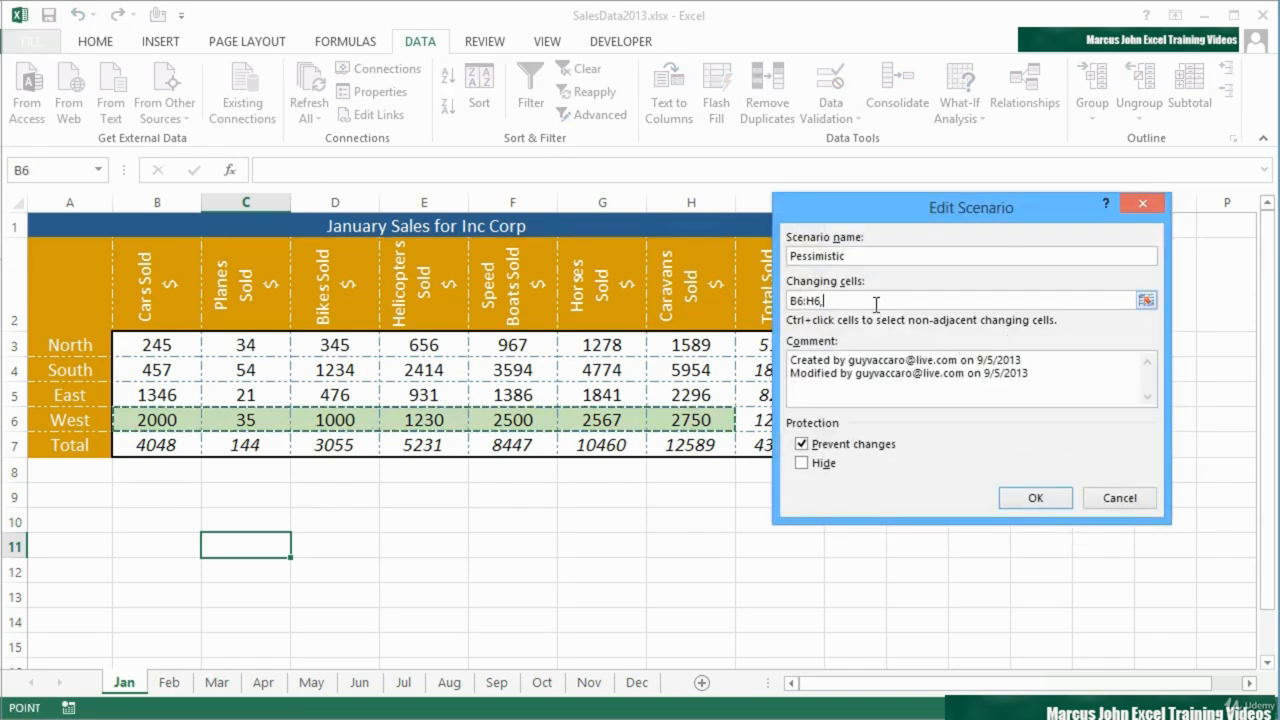
text(,)
click(89, 489)
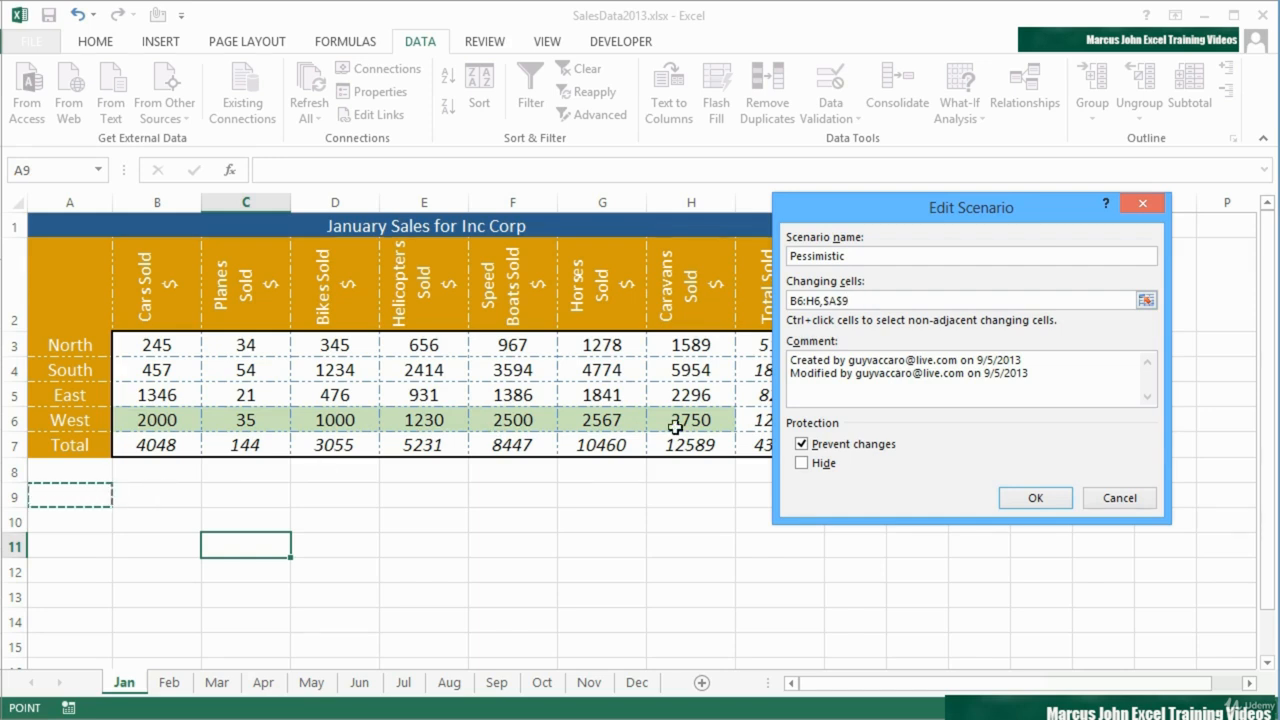
click(1020, 497)
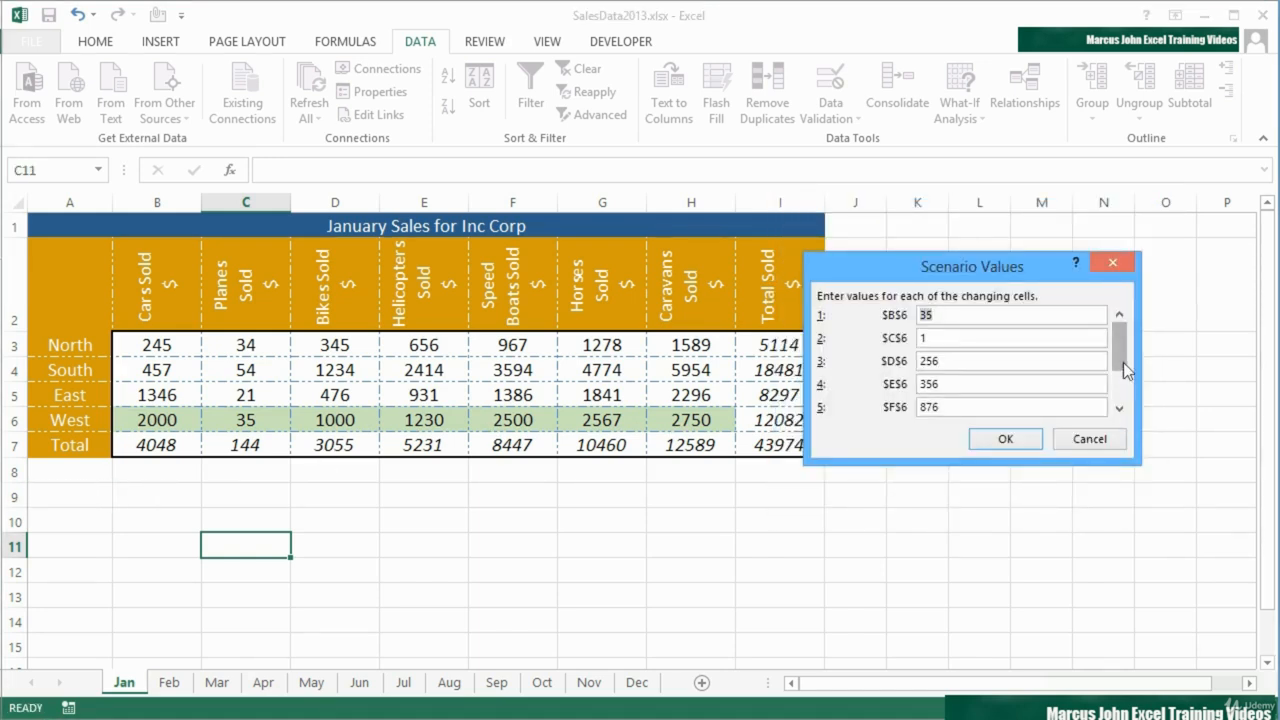
- Set the Pessimistic scenario's value for A9 to PESSIMISTIC and save the scenario
drag(1122, 364, 1118, 402)
click(1003, 408)
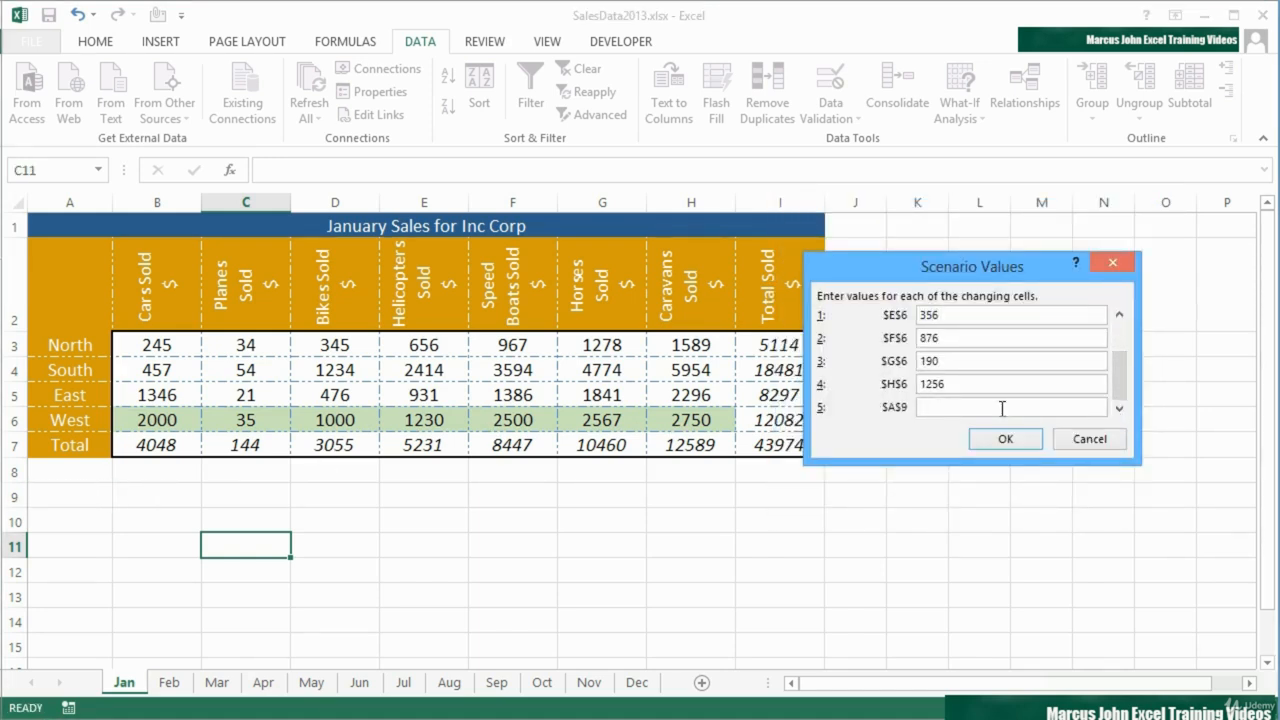
text(PESSIMISTIC)
click(1006, 436)
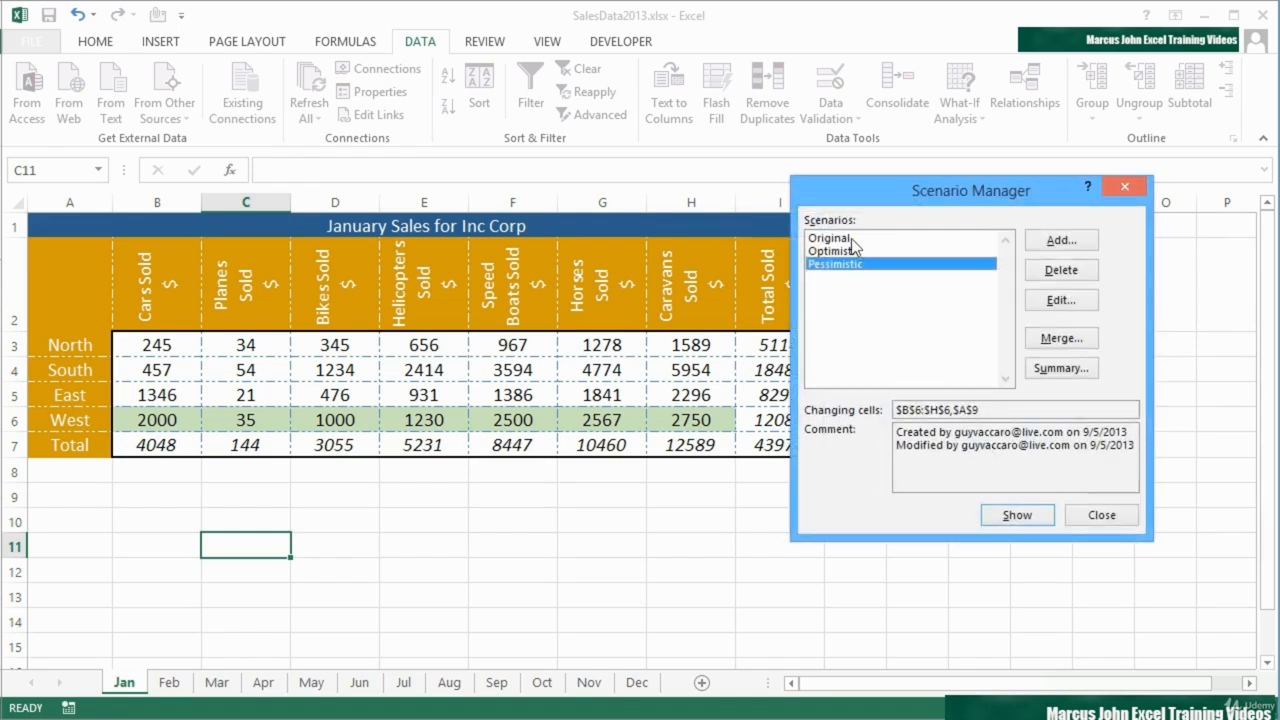
- Show the Original, Optimistic, Pessimistic and again Optimistic scenarios to check the label in A9, then return to the sheet
click(851, 239)
double_click(852, 239)
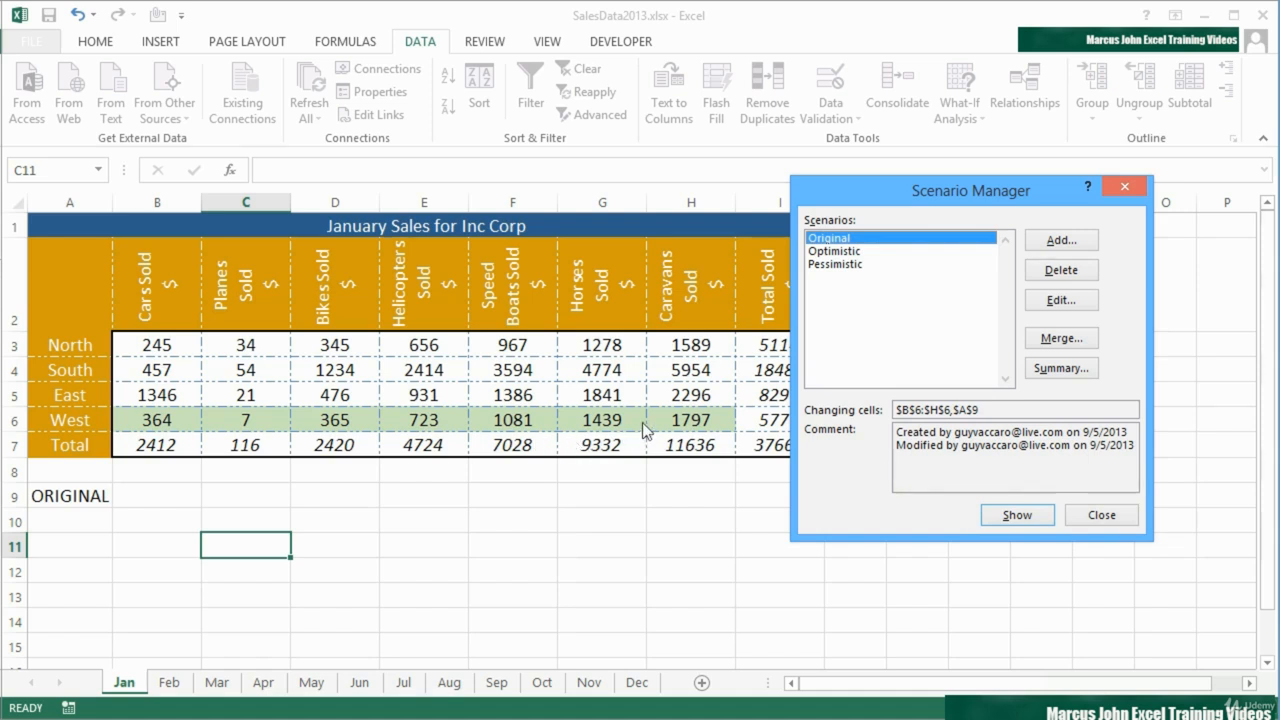
double_click(840, 255)
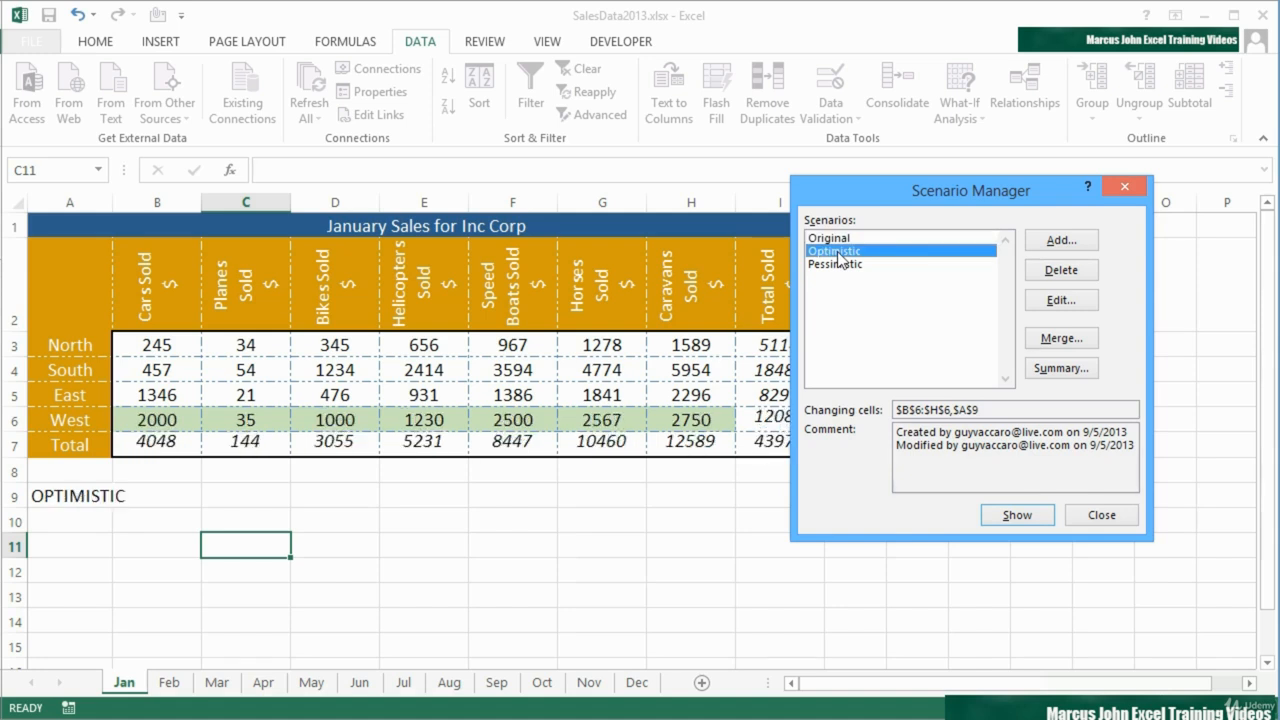
double_click(843, 266)
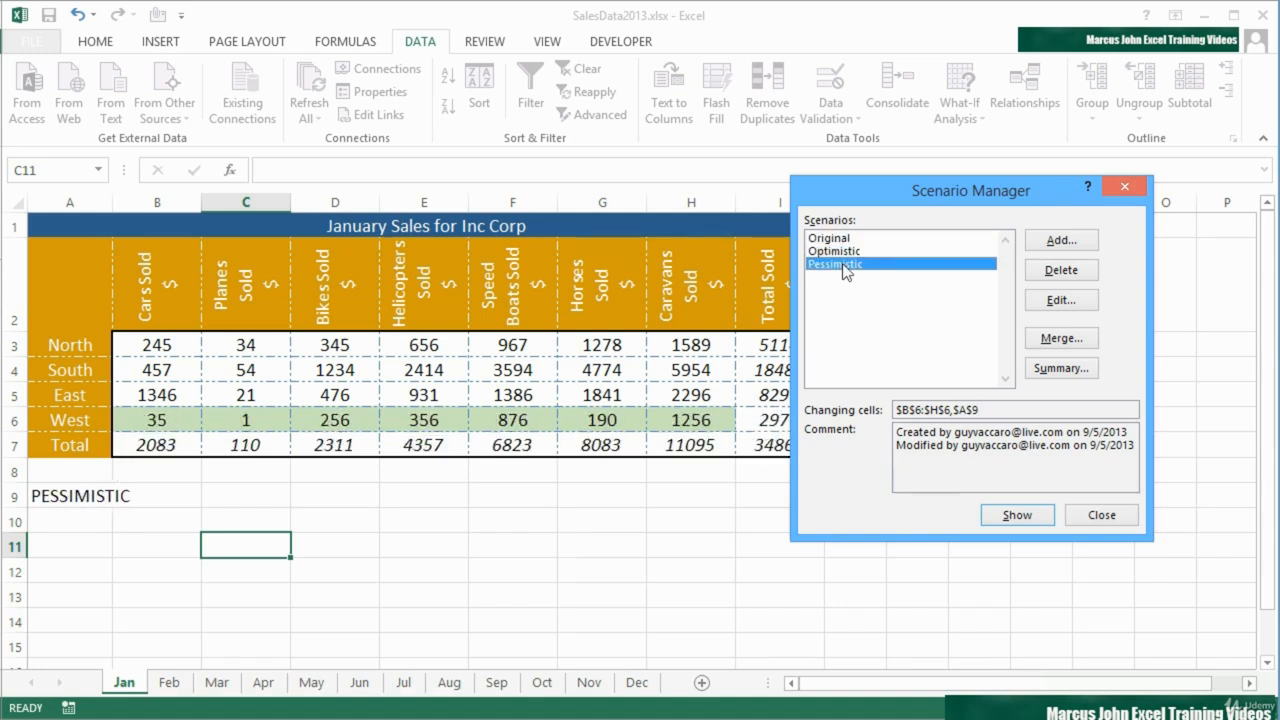
double_click(848, 252)
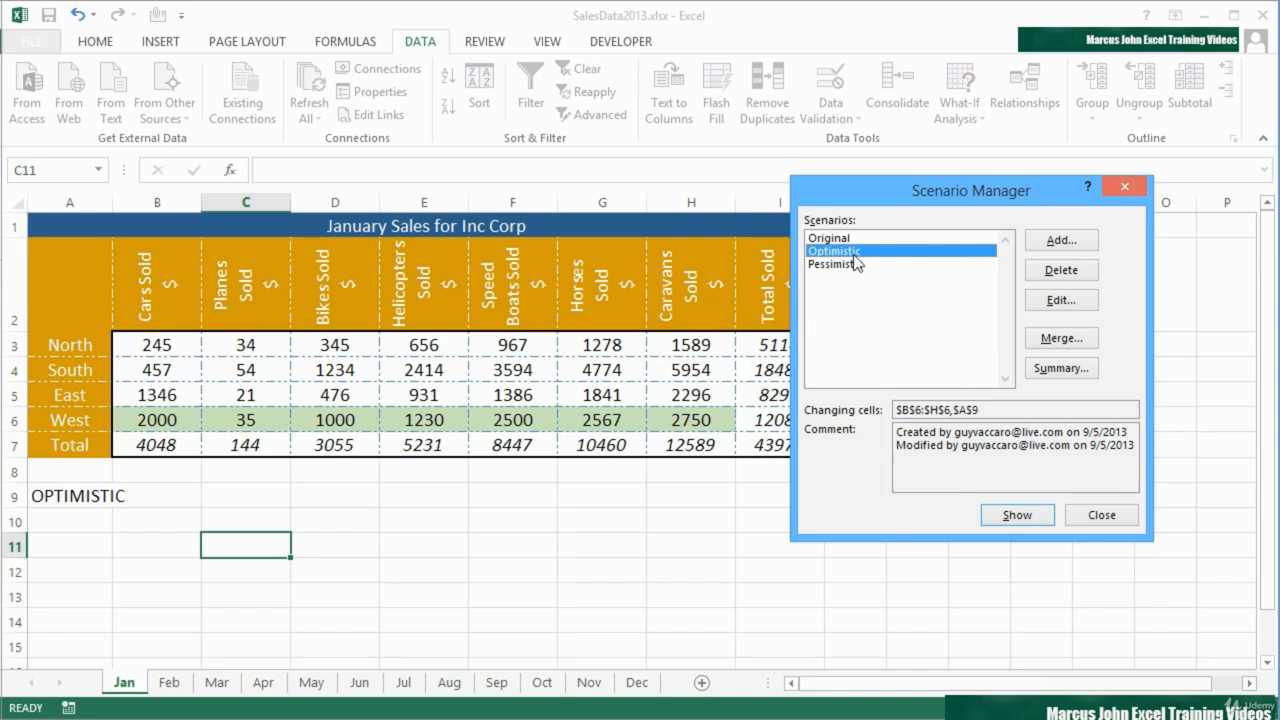
click(1112, 518)
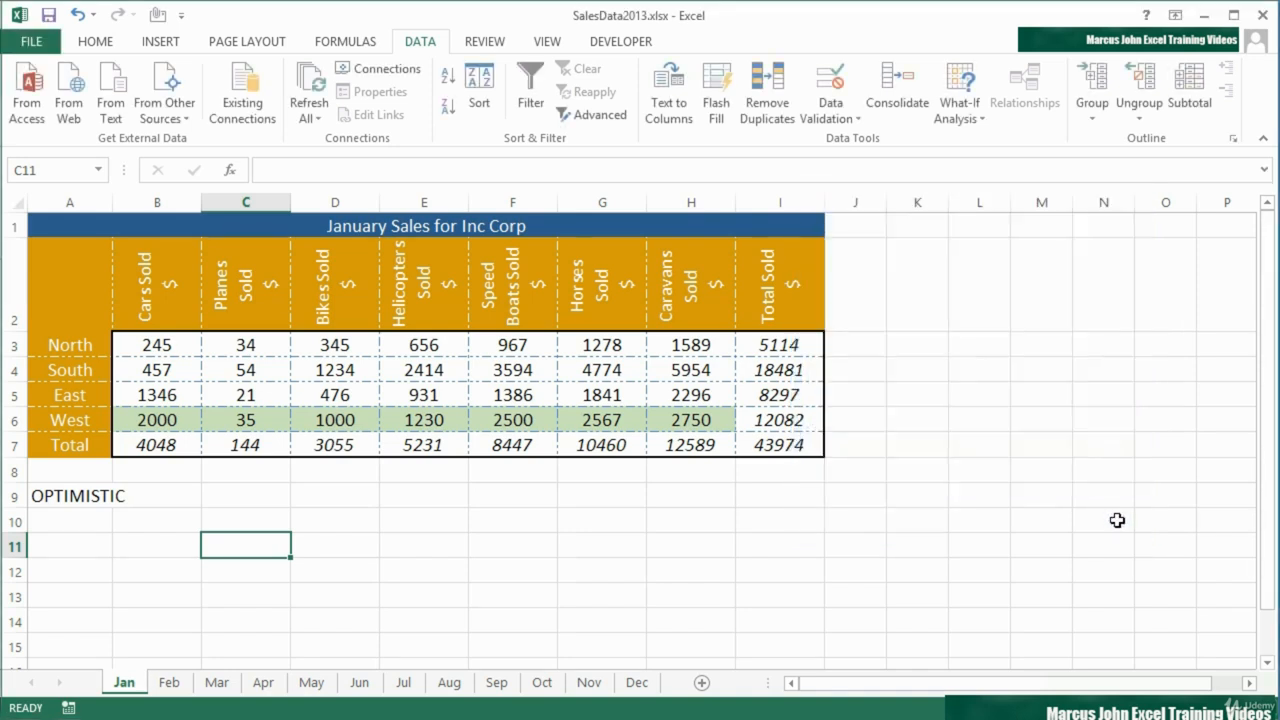
- Check the label cell A9, then apply the Pessimistic scenario to the January sheet and return to the sheet
click(78, 498)
click(95, 528)
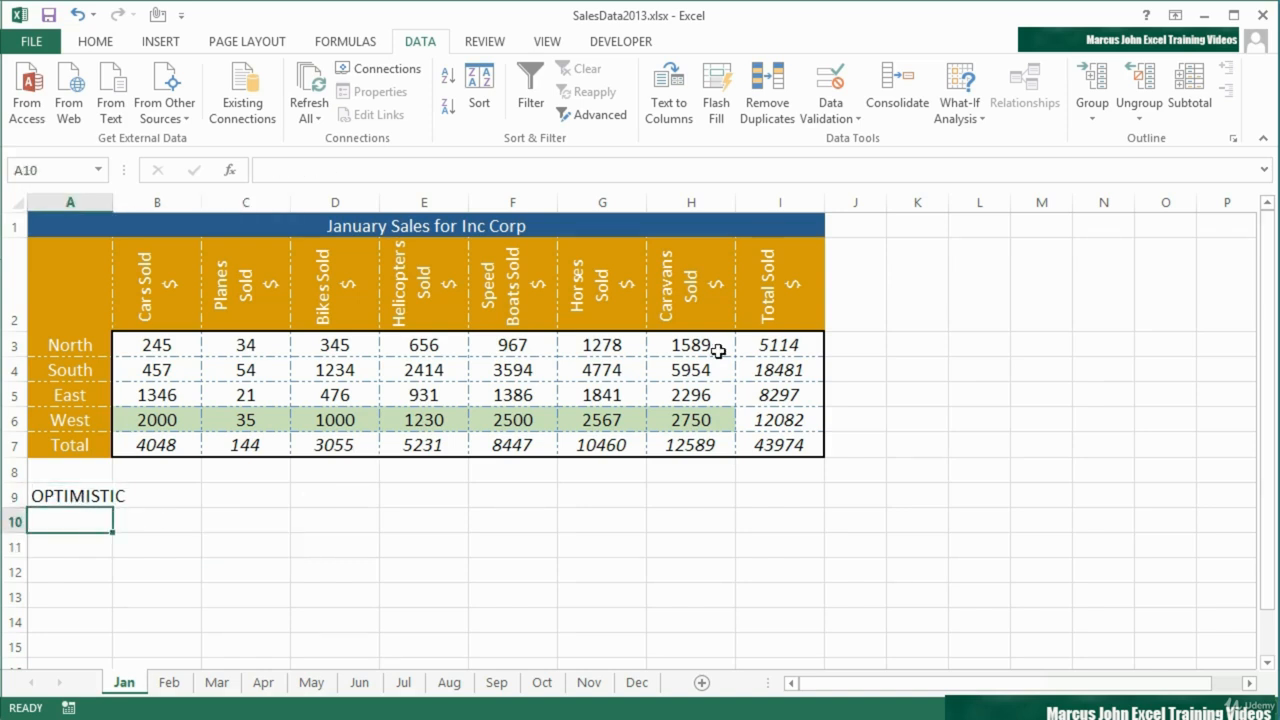
click(959, 112)
click(1015, 140)
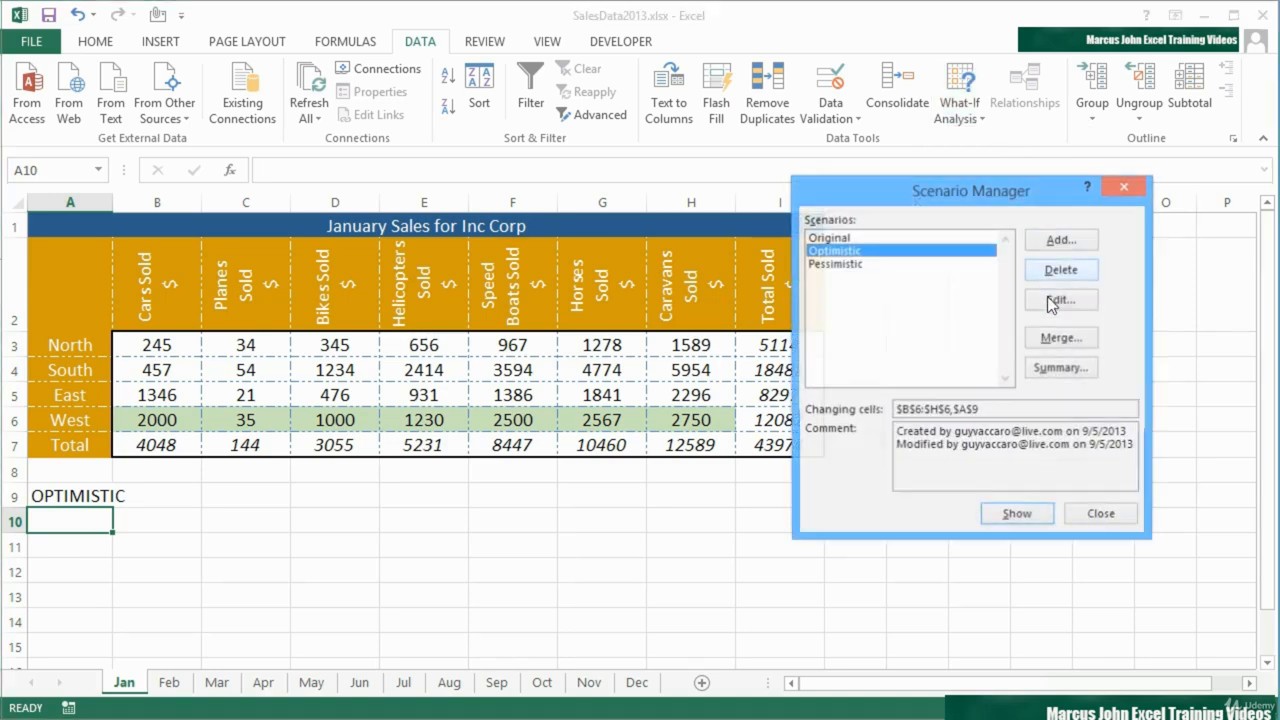
click(865, 264)
double_click(866, 264)
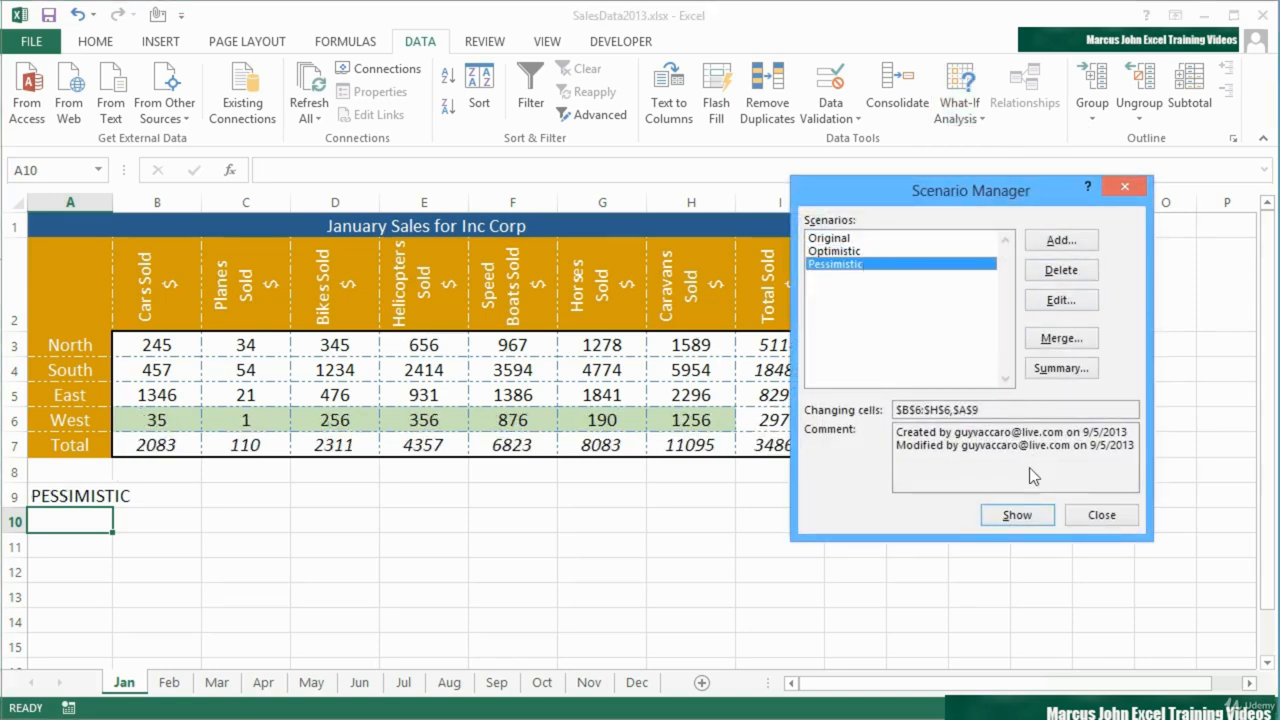
click(1101, 515)
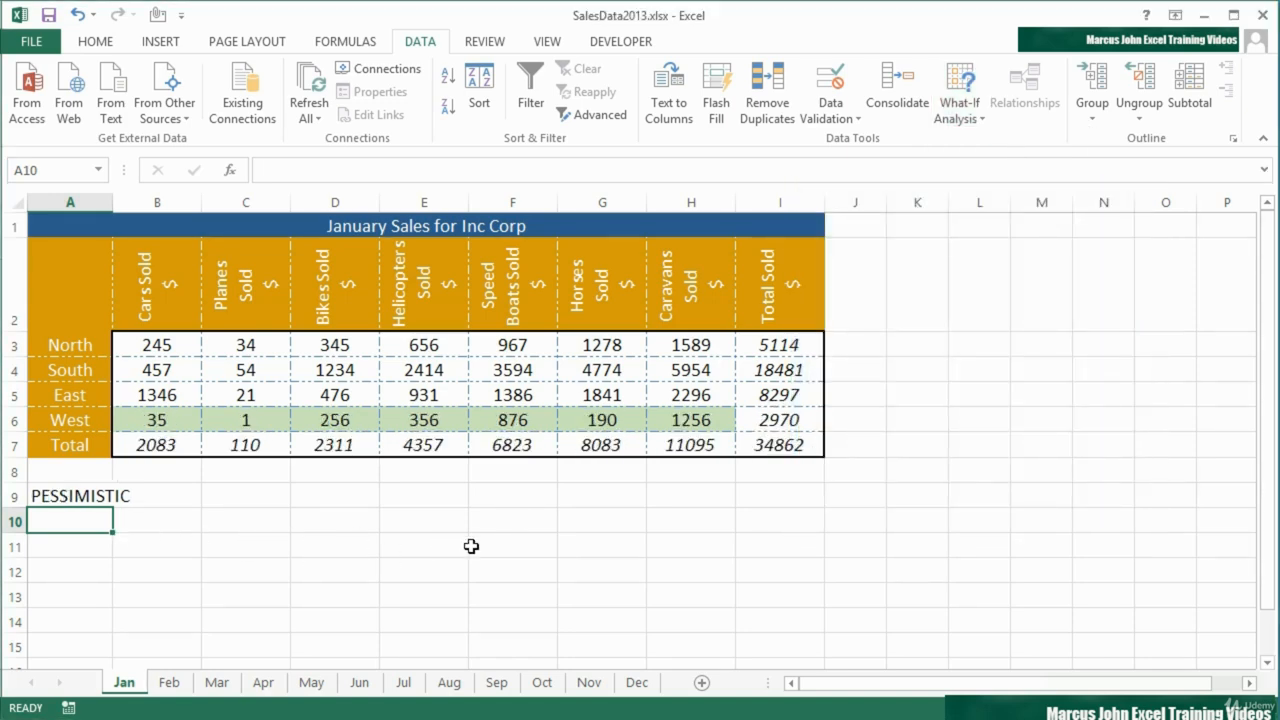